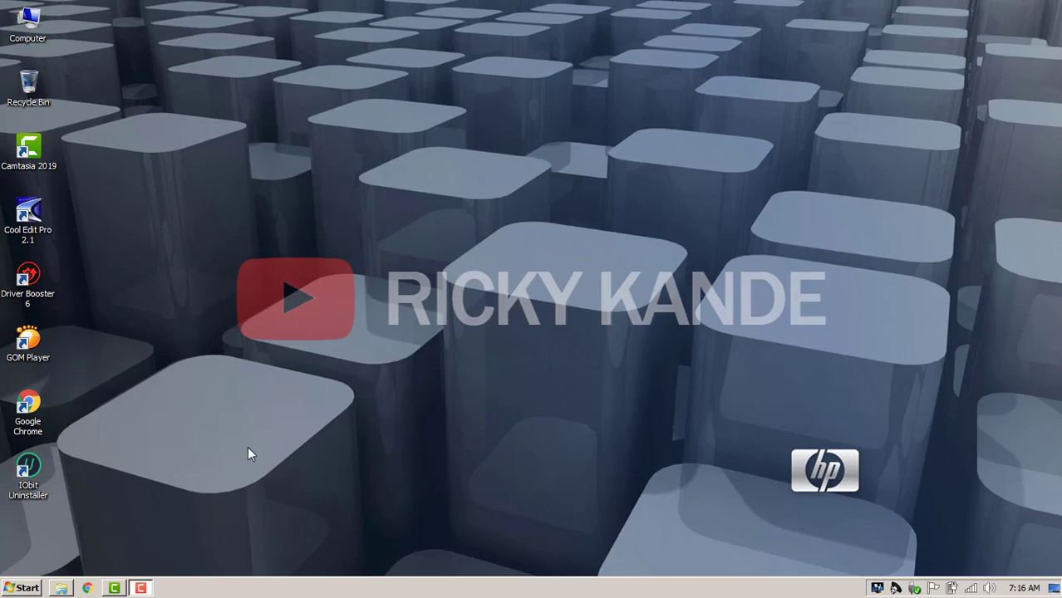
Browse in the APP MUSIK\VST folder to the EZdrummer 2 folder and open its EZdrummer 2 subfolder.
{"action": "left_click", "coordinate": [61, 587]}
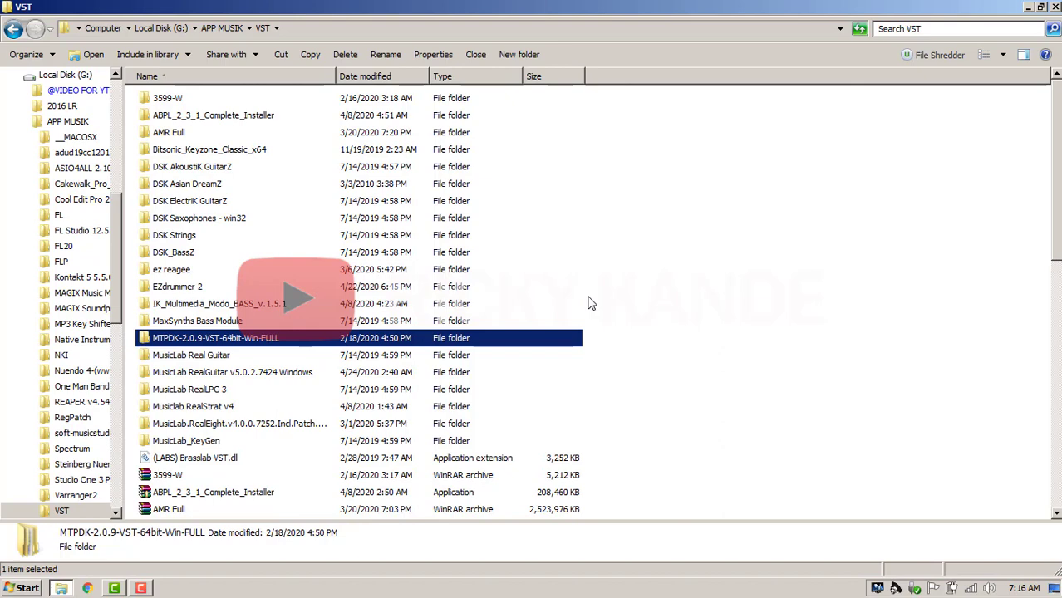
{"action": "left_click", "coordinate": [324, 372]}
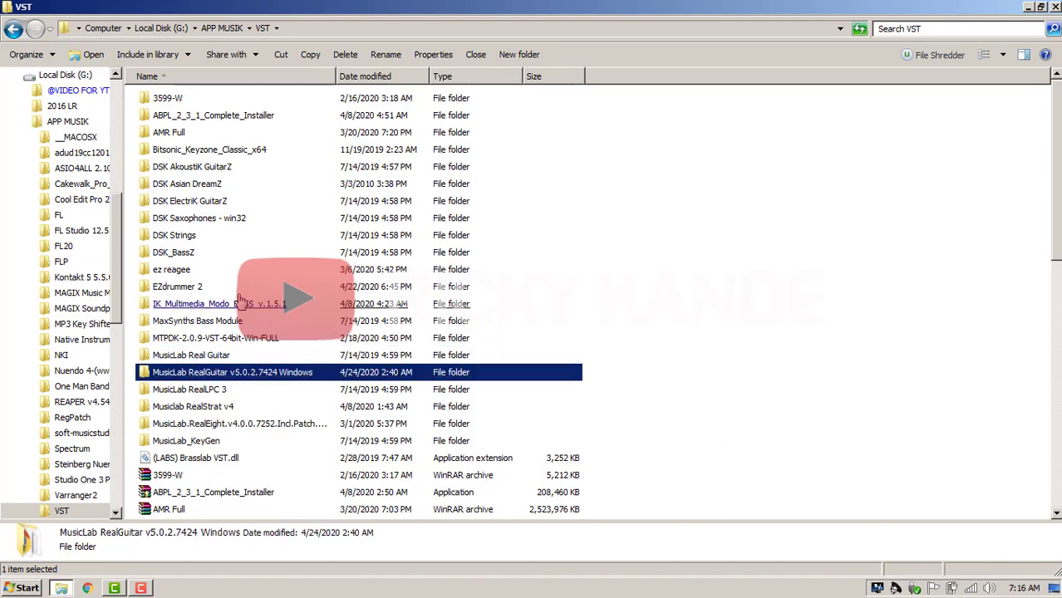
{"action": "double_click", "coordinate": [187, 286]}
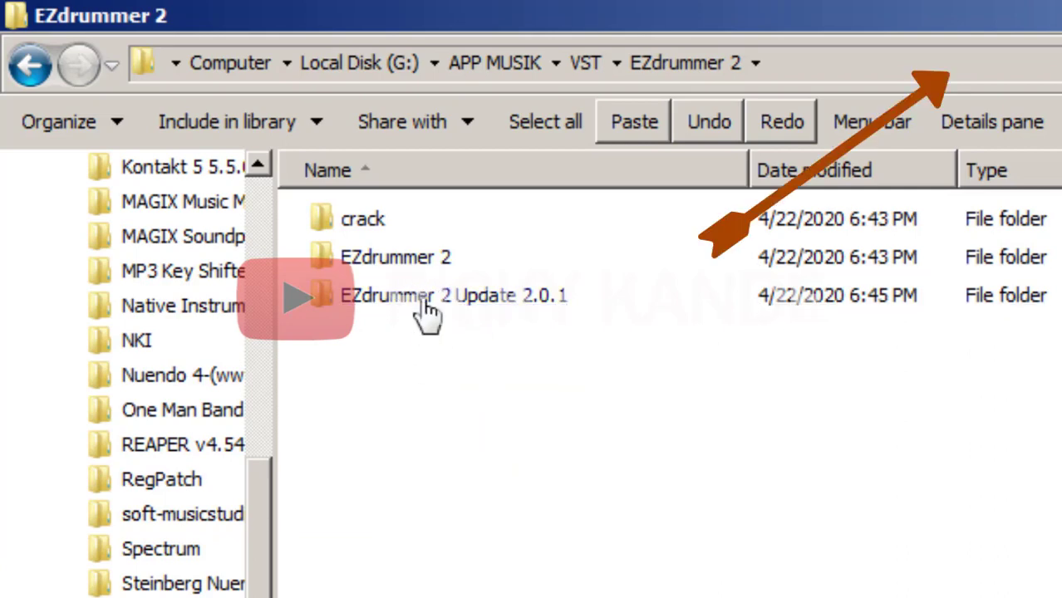
{"action": "left_click", "coordinate": [451, 296]}
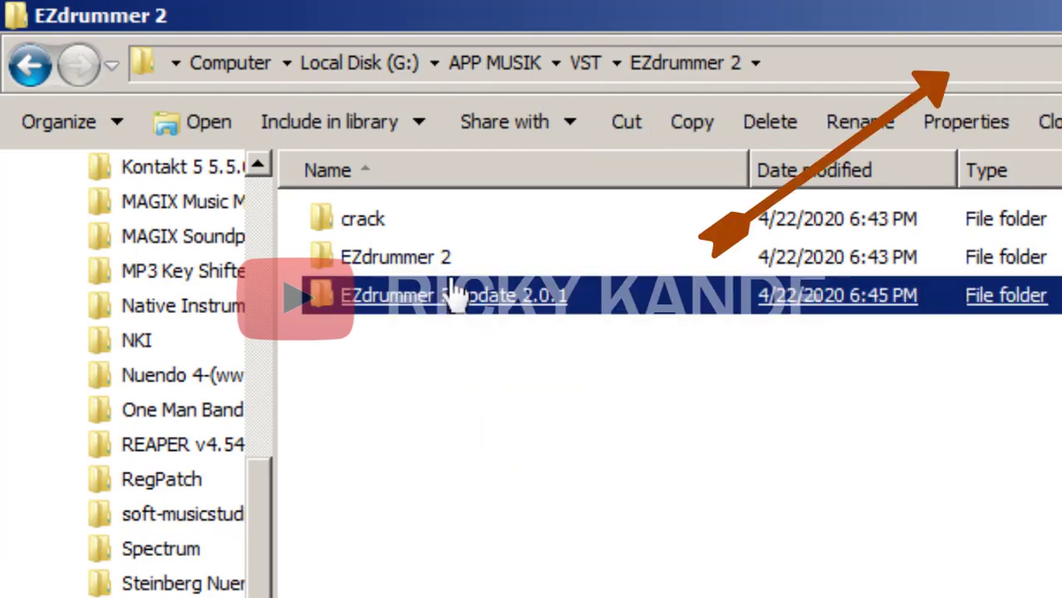
{"action": "left_click", "coordinate": [547, 494]}
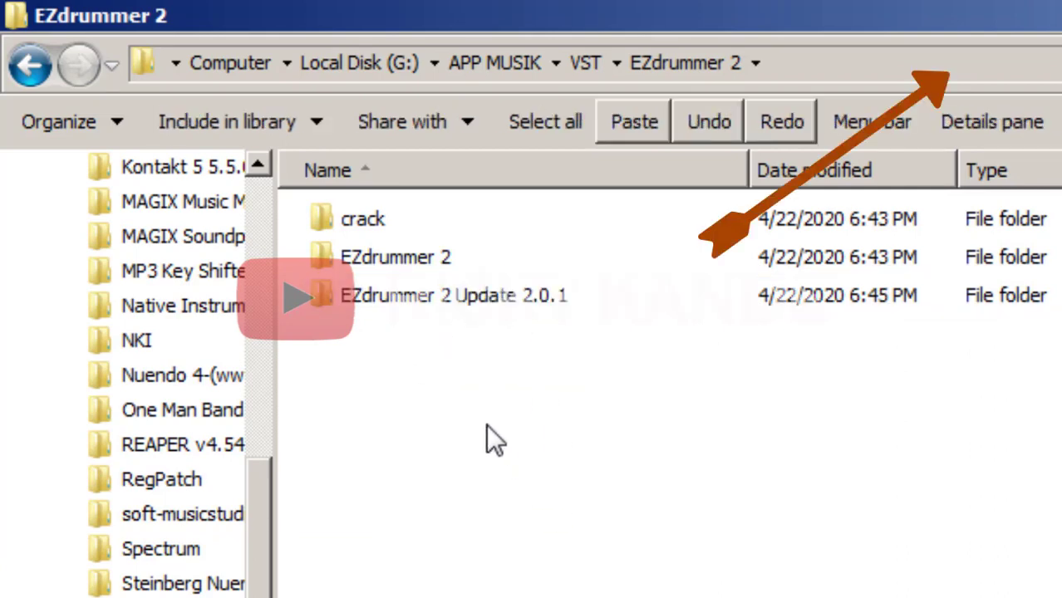
{"action": "left_click", "coordinate": [433, 281]}
{"action": "double_click", "coordinate": [433, 273]}
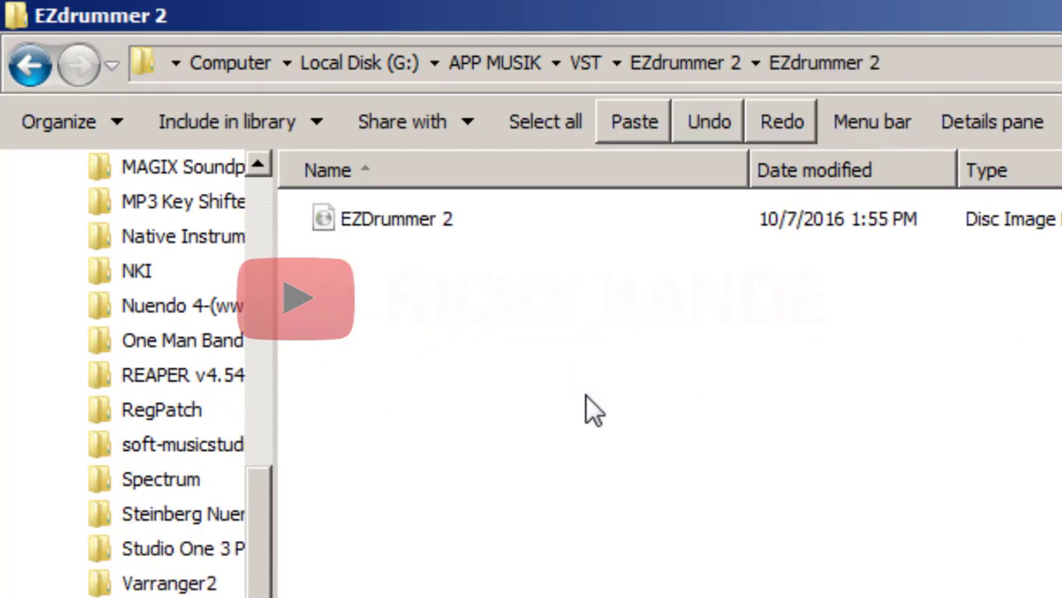
Open the EZDrummer 2 disc image with WinRAR.
{"action": "left_click", "coordinate": [401, 233]}
{"action": "right_click", "coordinate": [401, 232]}
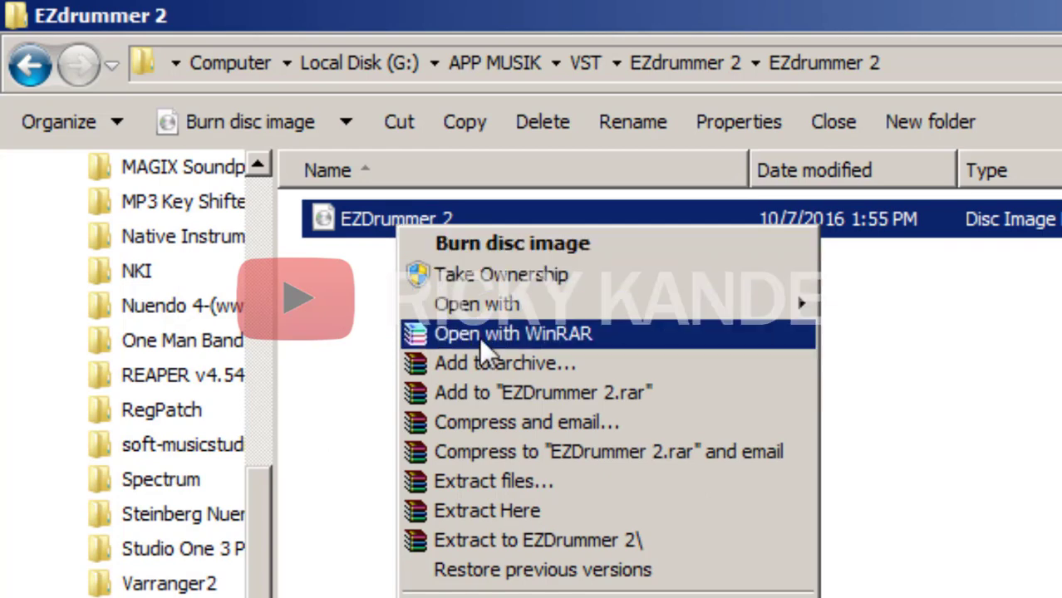
{"action": "left_click", "coordinate": [479, 335]}
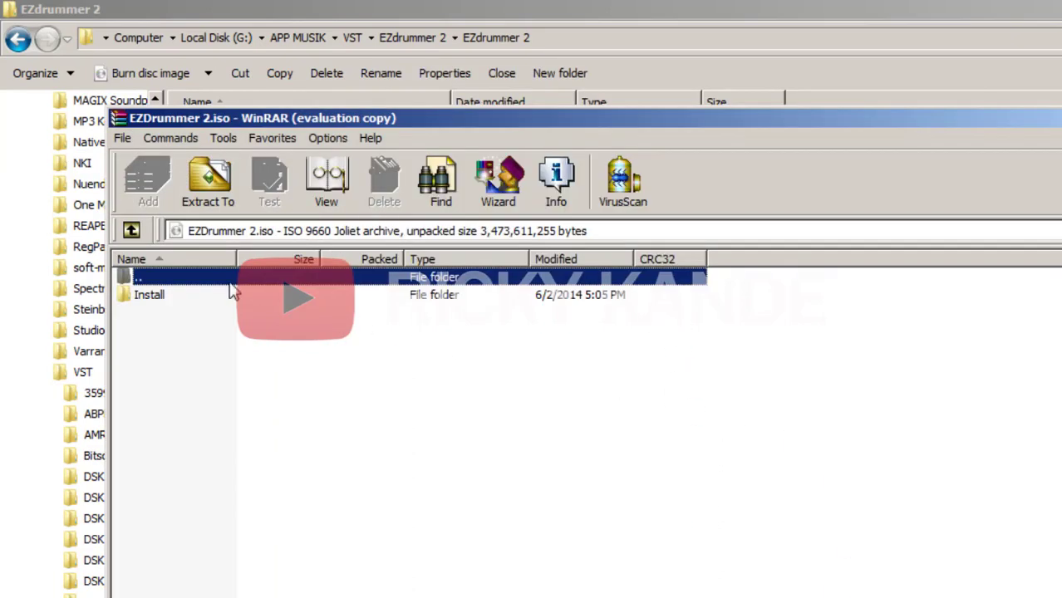
Extract the Install folder from the EZDrummer 2 disc image to the Desktop.
{"action": "left_click", "coordinate": [184, 301]}
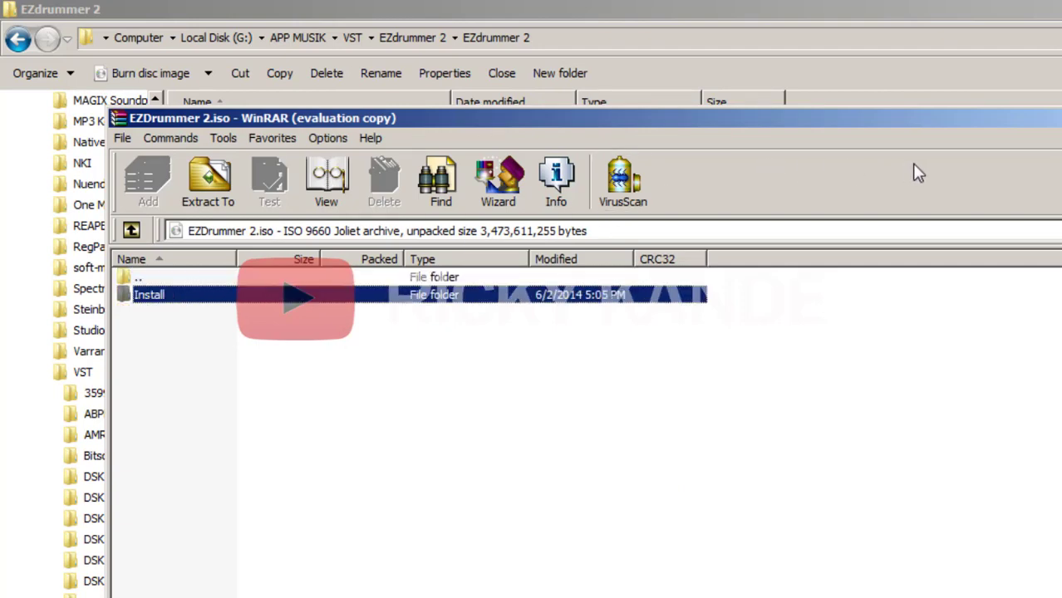
{"action": "left_click", "coordinate": [208, 183]}
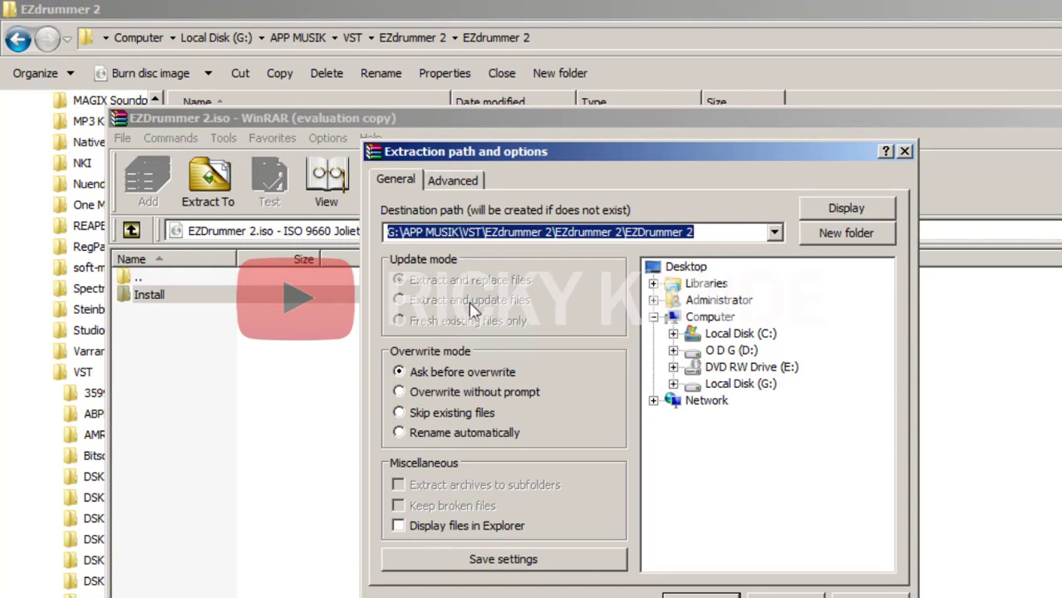
{"action": "left_click", "coordinate": [674, 385]}
{"action": "scroll", "coordinate": [744, 420], "scroll_direction": "down", "scroll_amount": 1}
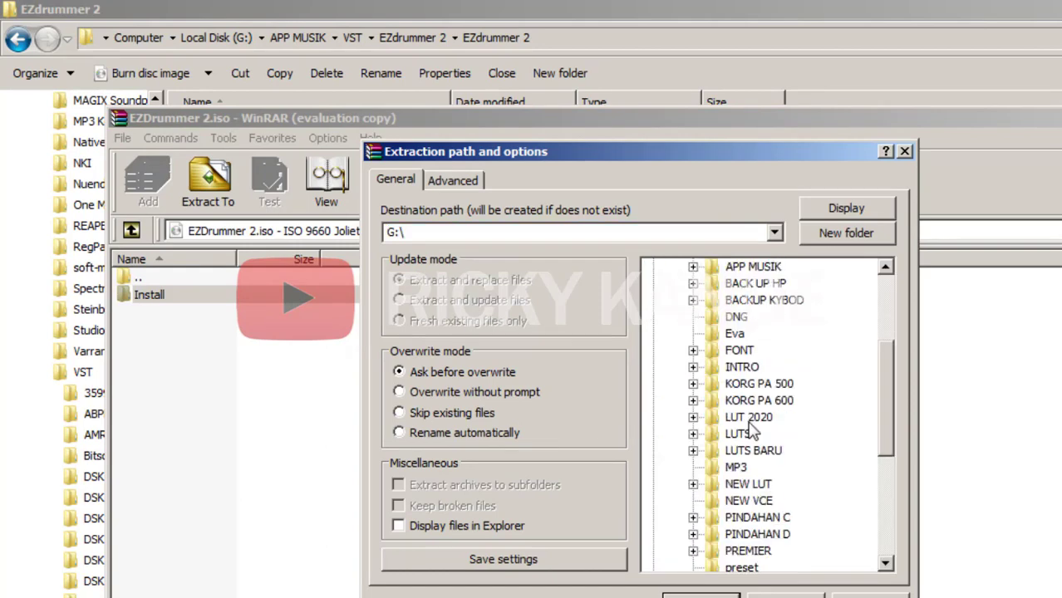
{"action": "scroll", "coordinate": [752, 428], "scroll_direction": "up", "scroll_amount": 4}
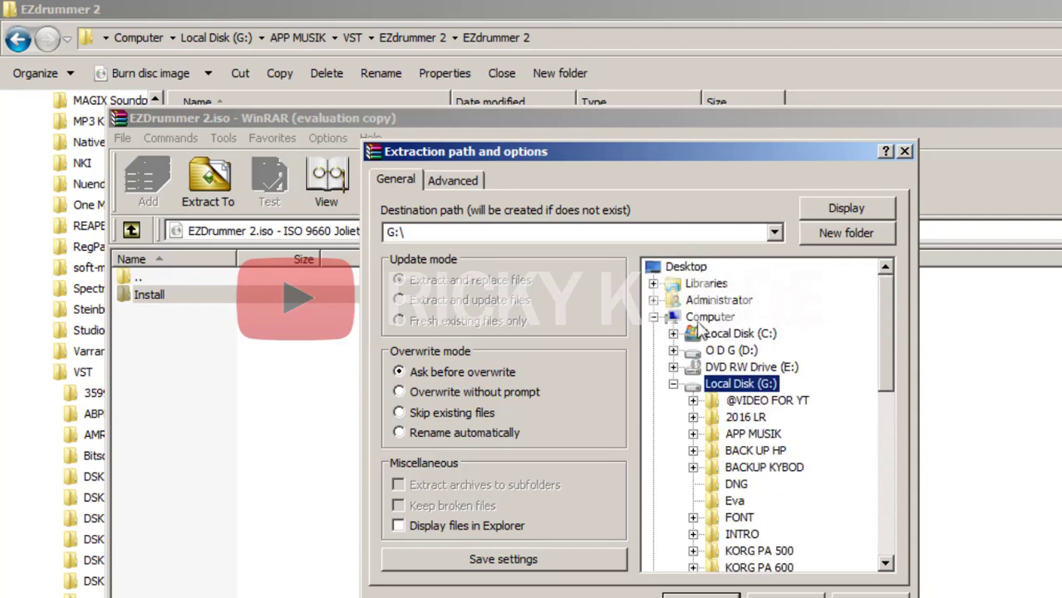
{"action": "left_click", "coordinate": [686, 267]}
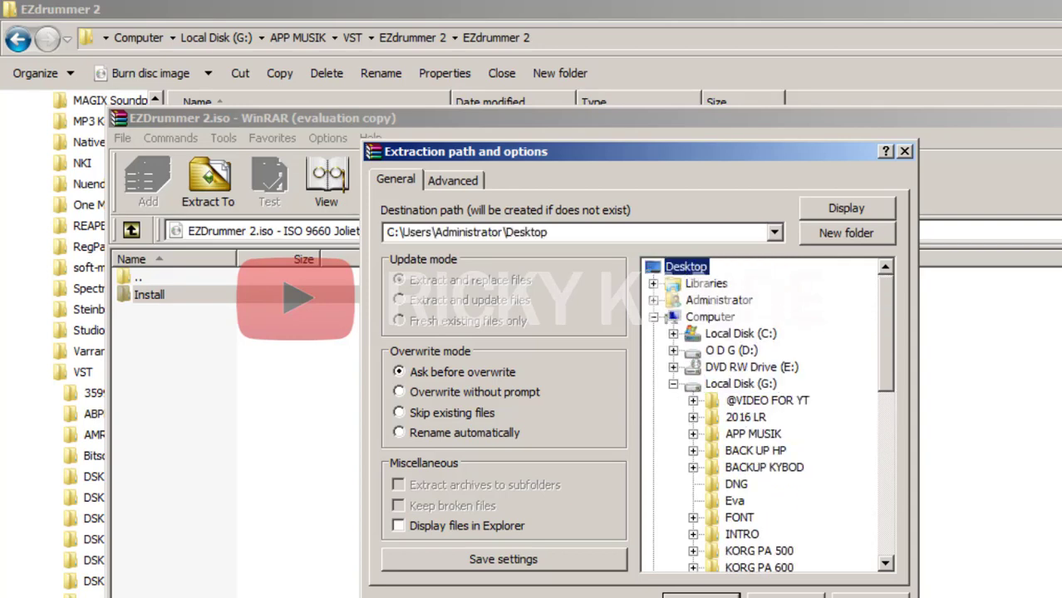
{"action": "key", "text": "Return"}
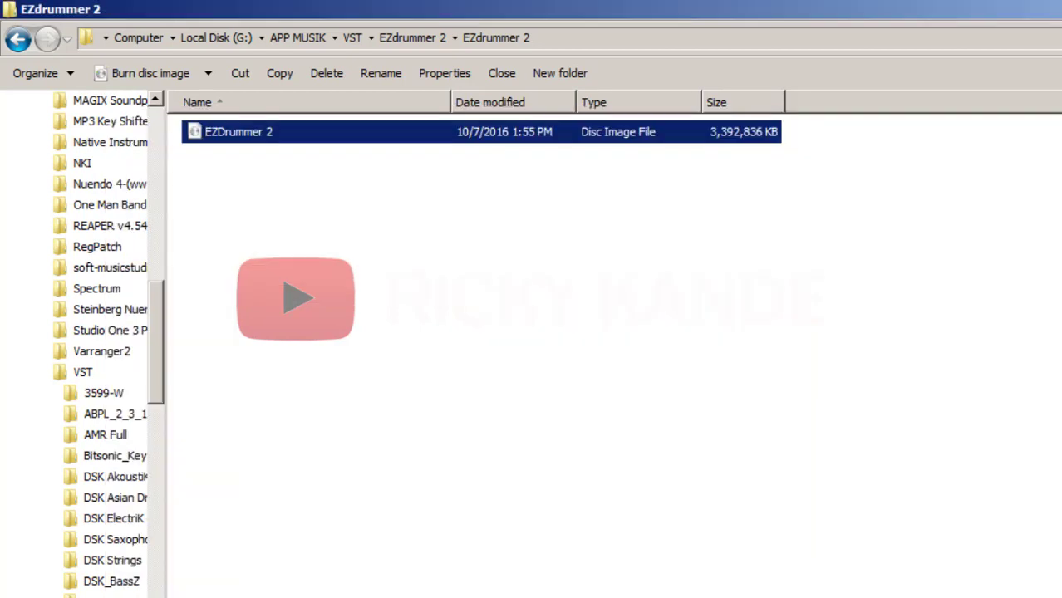
Go to the EZdrummer 2 Update 2.0.1 folder and open the EZdrummer.2.v2.0.1 disc image with WinRAR.
{"action": "left_click", "coordinate": [436, 45]}
{"action": "double_click", "coordinate": [331, 178]}
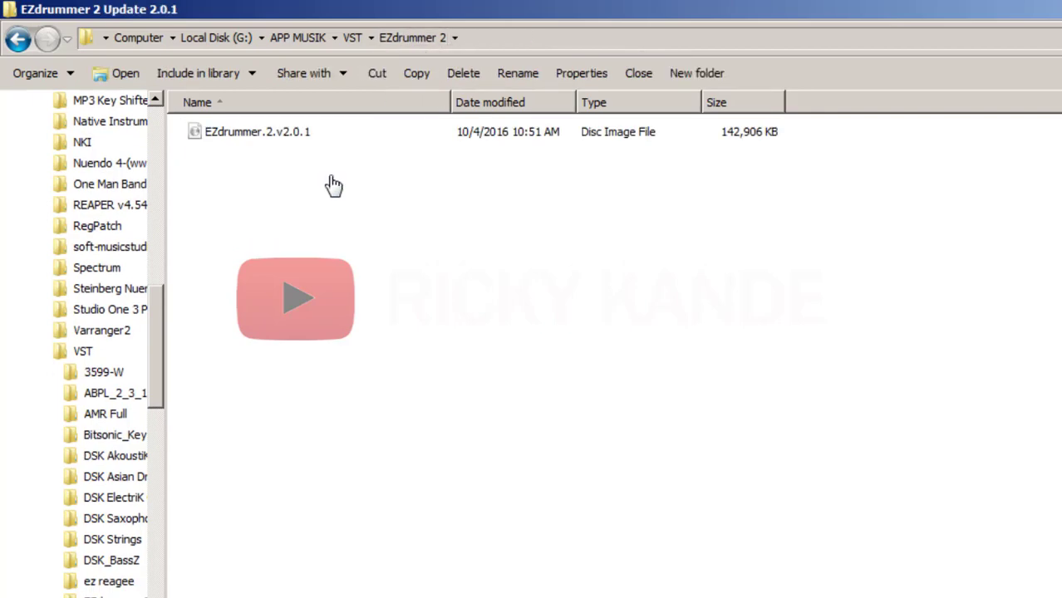
{"action": "right_click", "coordinate": [263, 140]}
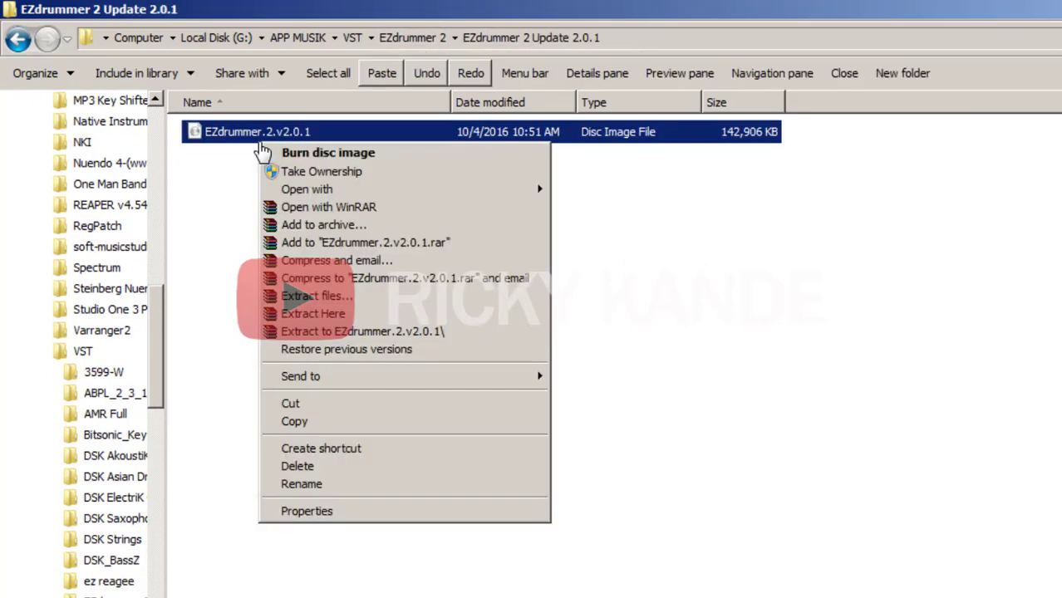
{"action": "left_click", "coordinate": [297, 210]}
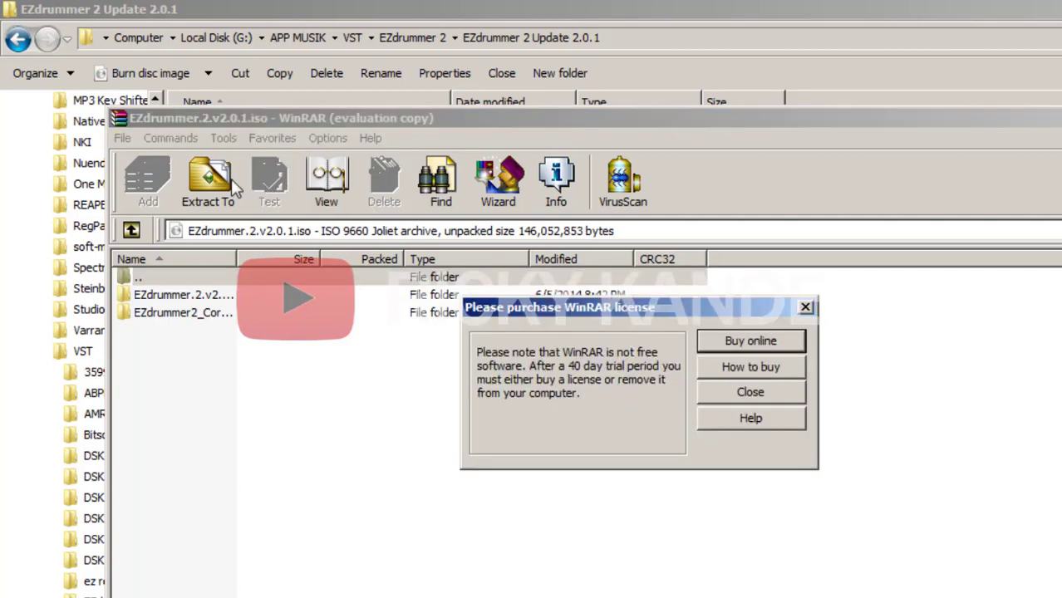
Dismiss the WinRAR licence reminder, extract the whole update image to the Desktop, and close its archive window.
{"action": "left_click", "coordinate": [804, 308]}
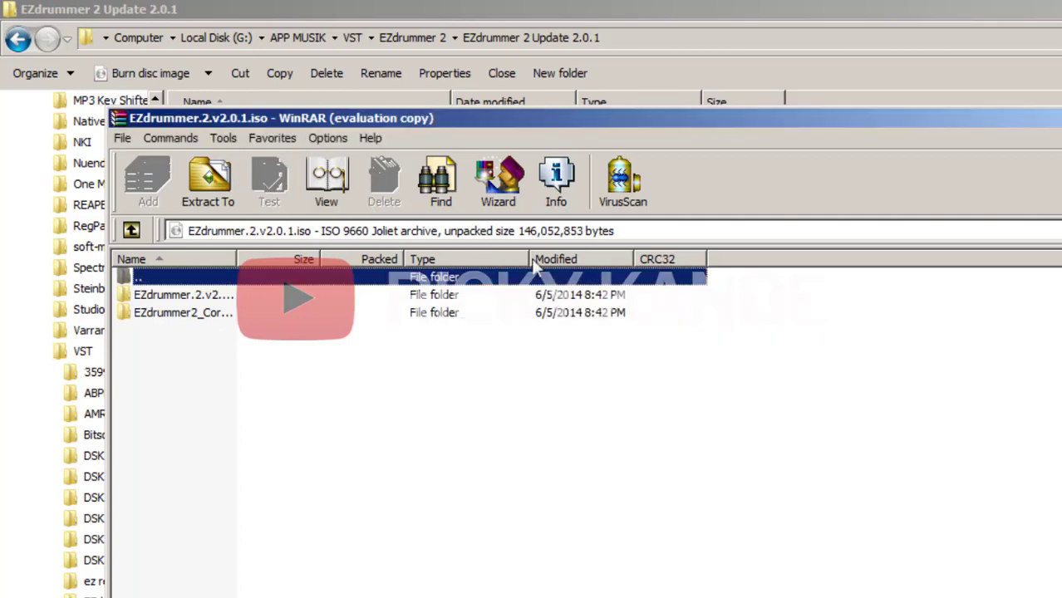
{"action": "left_click", "coordinate": [231, 190]}
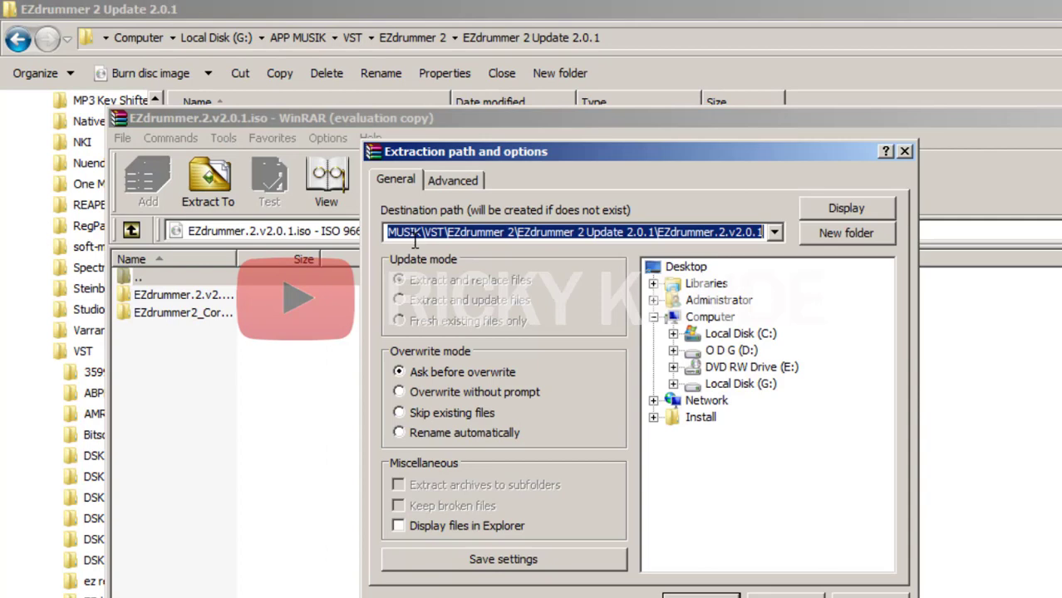
{"action": "left_click", "coordinate": [688, 268]}
{"action": "key", "text": "Return"}
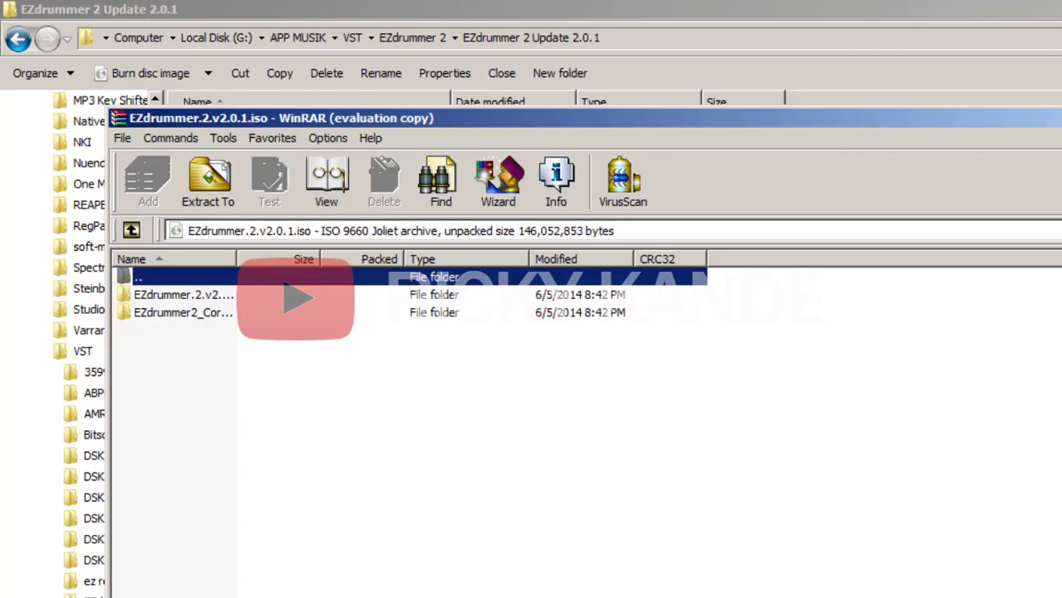
{"action": "key", "text": "Escape"}
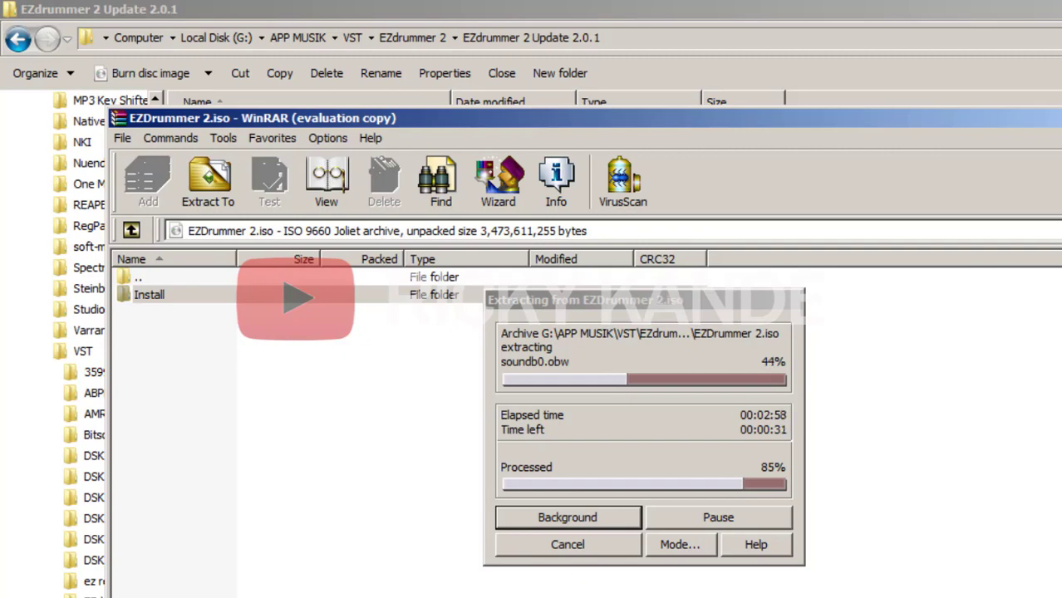
Return to the parent EZdrummer 2 folder and look inside its crack folder at the R2R subfolder.
{"action": "left_click", "coordinate": [650, 73]}
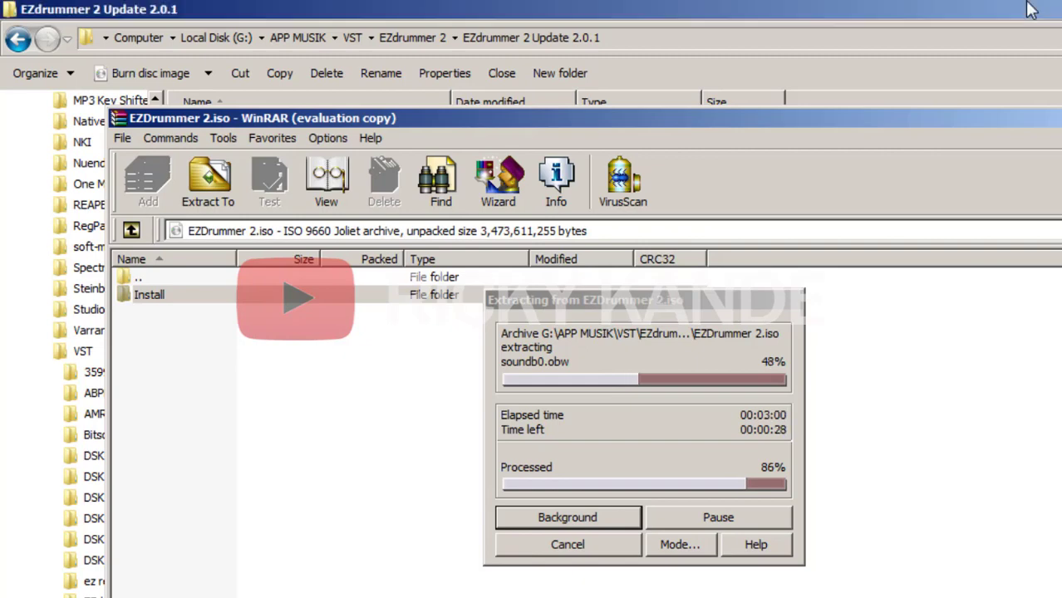
{"action": "left_click", "coordinate": [412, 38]}
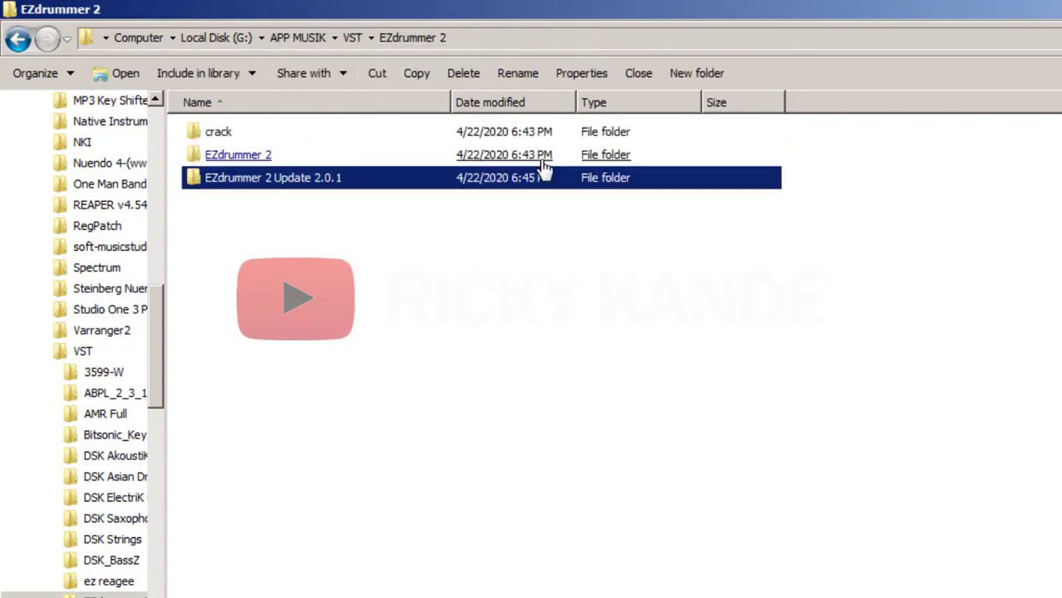
{"action": "left_click", "coordinate": [287, 138]}
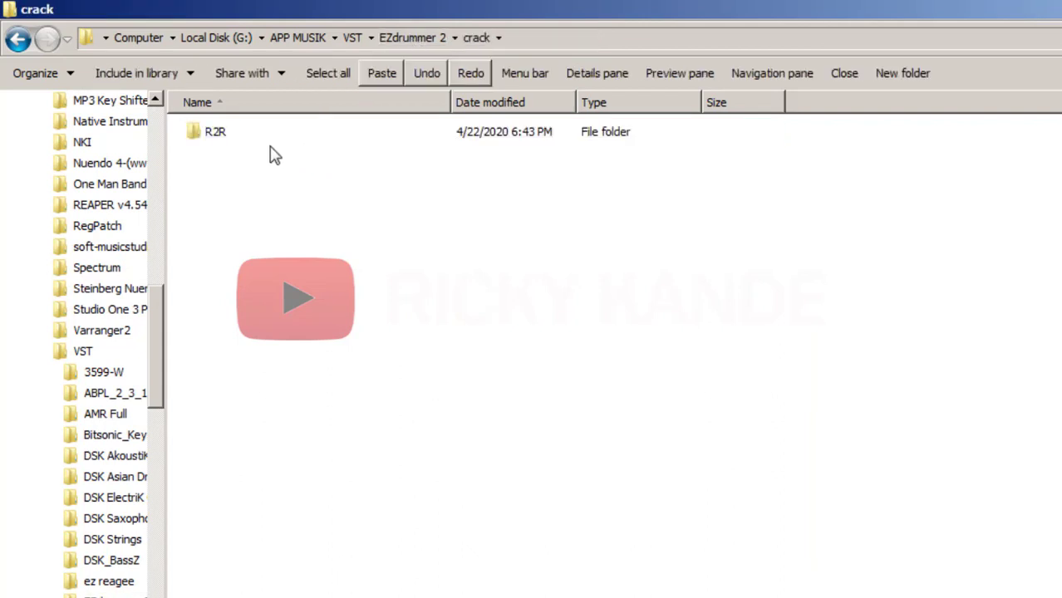
{"action": "left_click", "coordinate": [277, 136]}
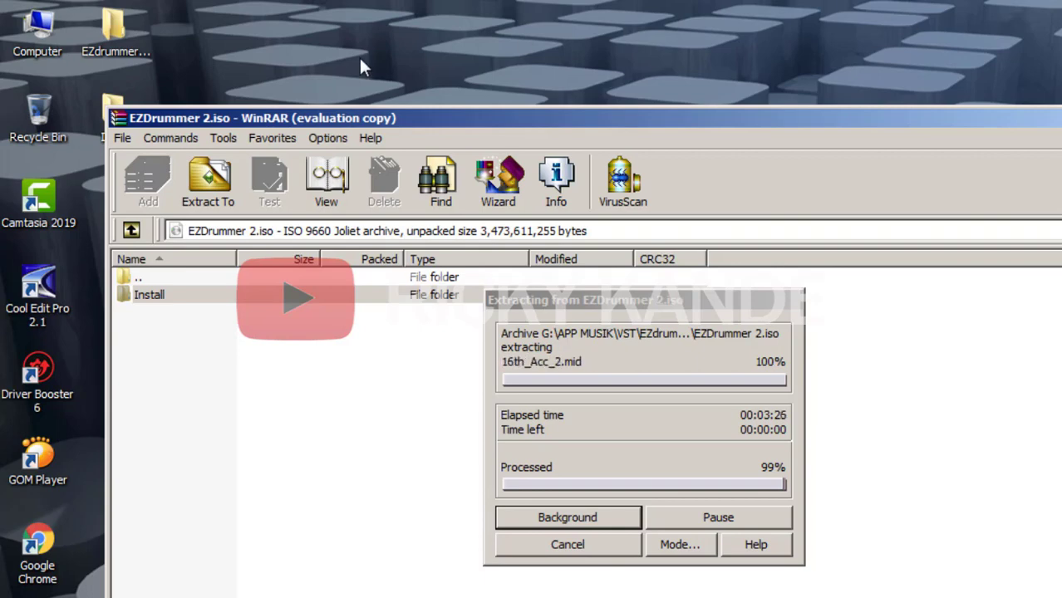
View the computer's system properties to check the operating system type, and close the System window.
{"action": "right_click", "coordinate": [42, 48]}
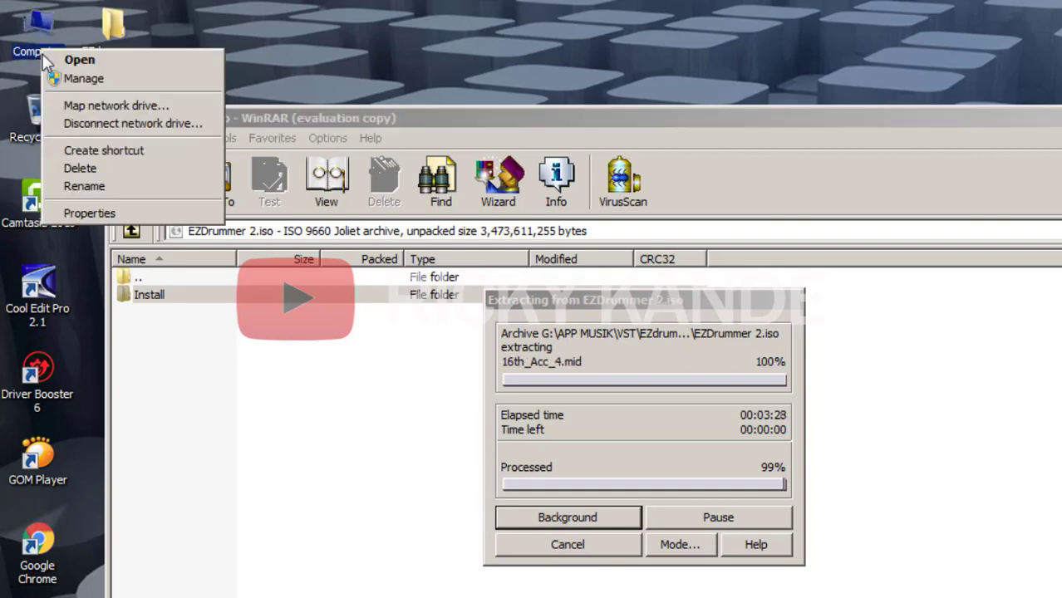
{"action": "left_click", "coordinate": [117, 212]}
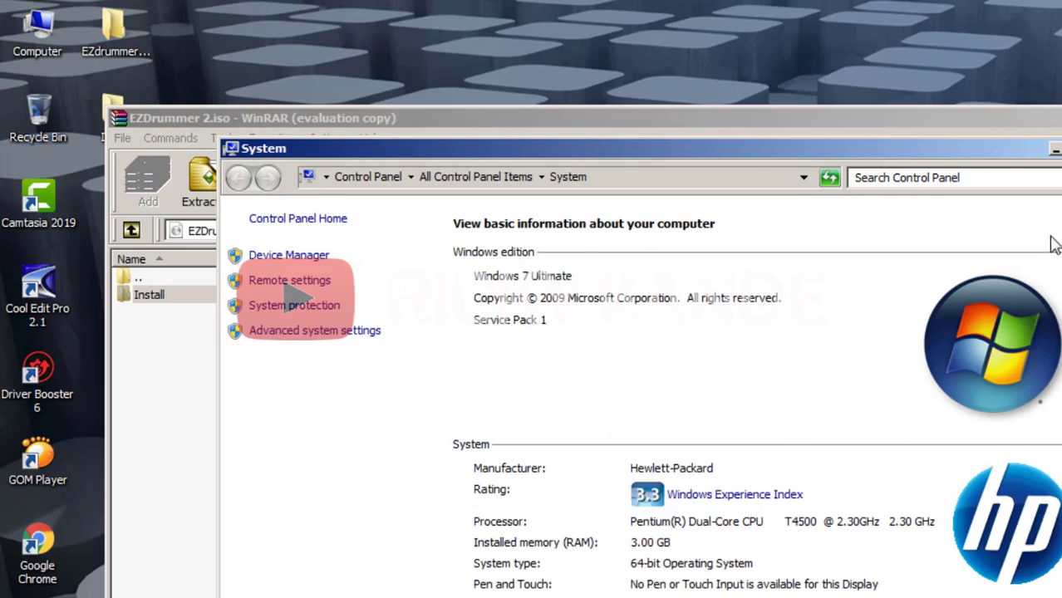
{"action": "key", "text": "alt+F4"}
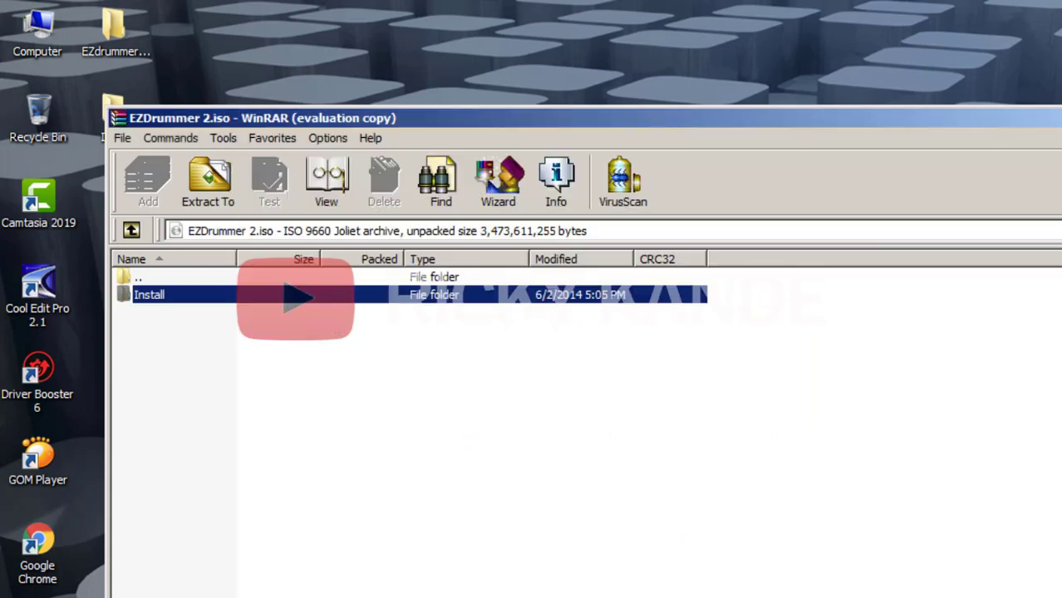
Close WinRAR, open the extracted Install folder on the desktop, and launch the EZdrummer 64-bit installer.
{"action": "key", "text": "alt+F4"}
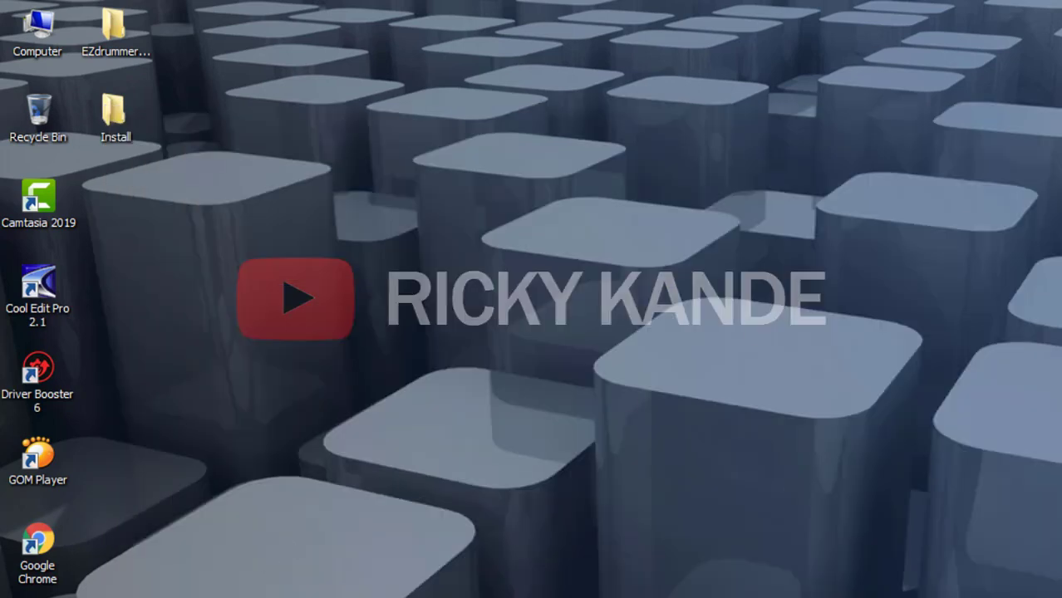
{"action": "double_click", "coordinate": [133, 126]}
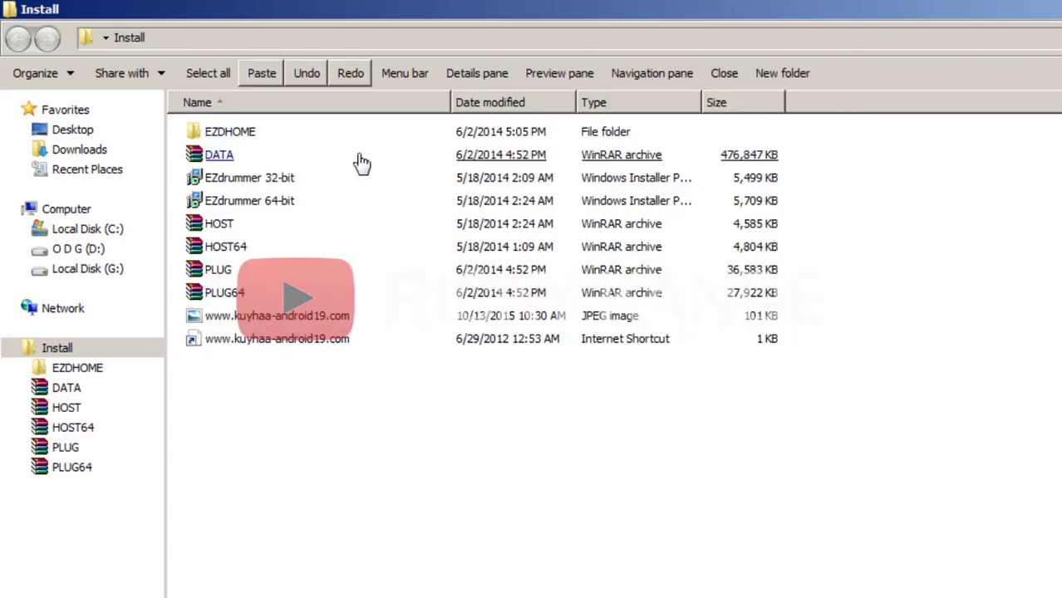
{"action": "left_click", "coordinate": [260, 214]}
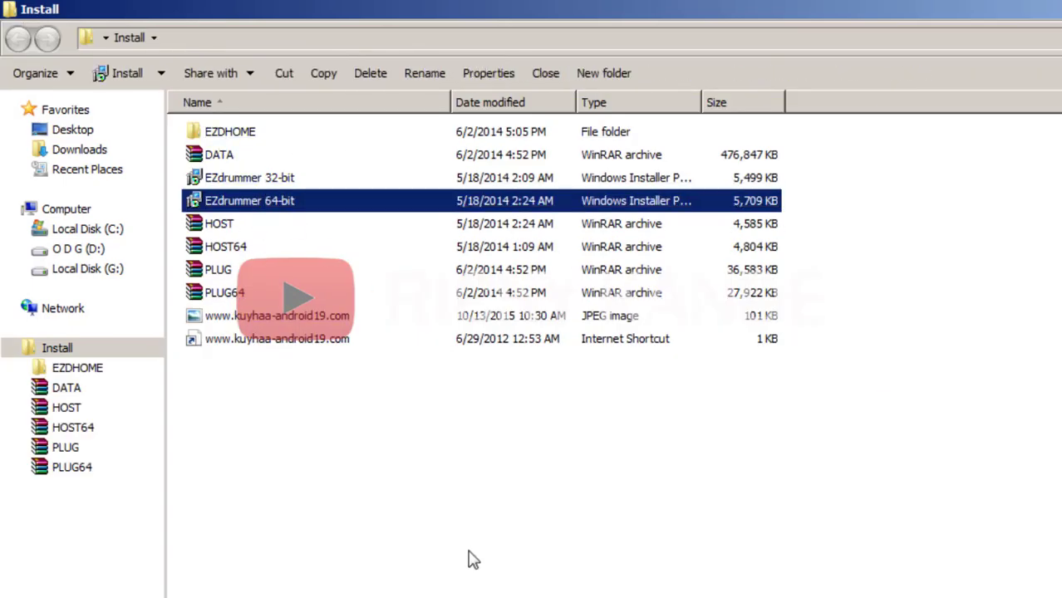
{"action": "left_click", "coordinate": [382, 503]}
{"action": "left_click", "coordinate": [278, 209]}
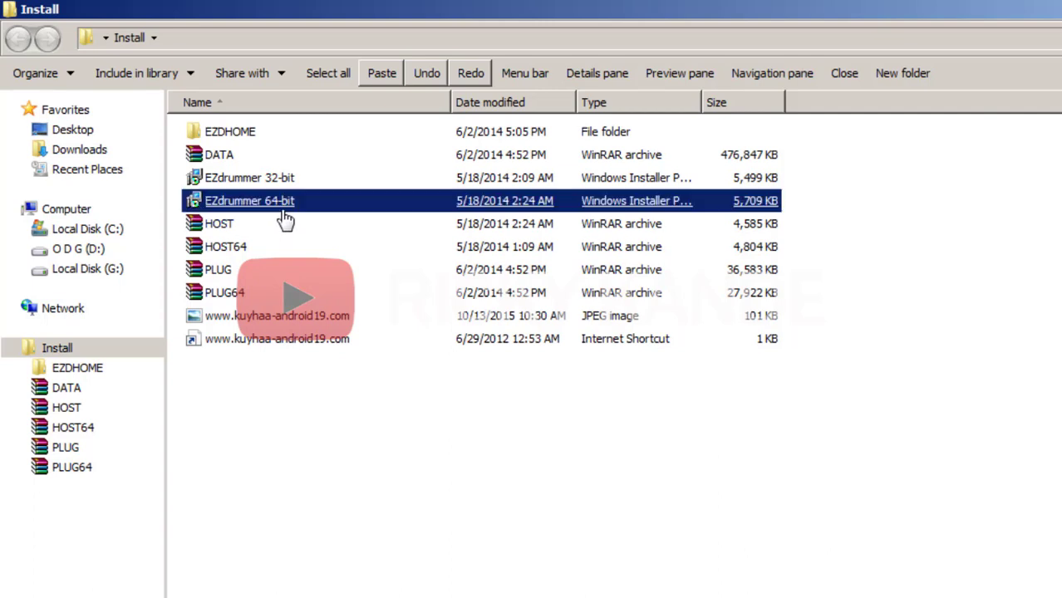
{"action": "double_click", "coordinate": [451, 318]}
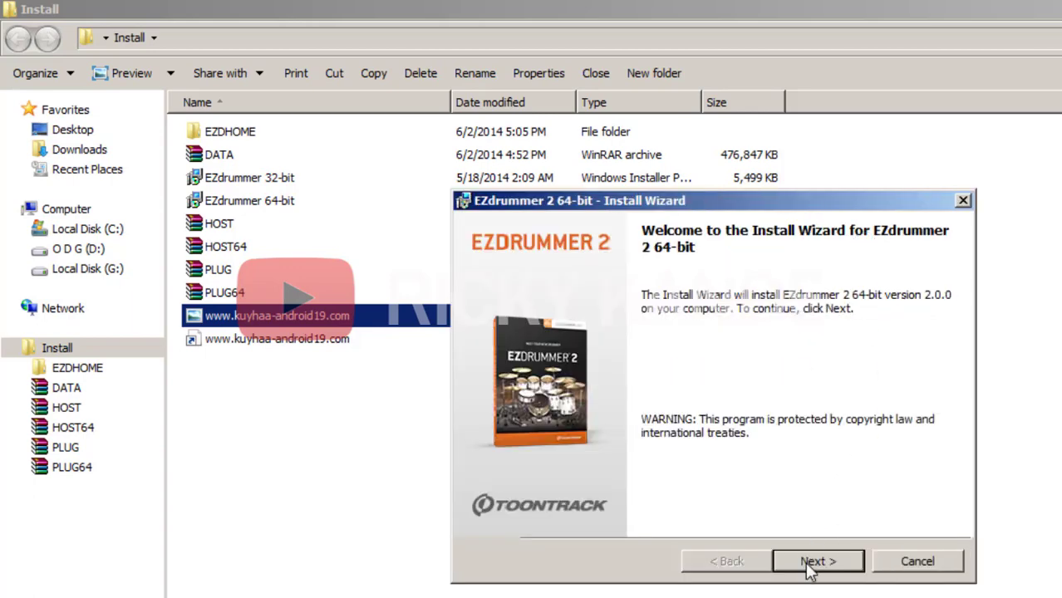
Pass the EZdrummer 2 64-bit welcome page and accept the license agreement to reach Custom Setup.
{"action": "left_click", "coordinate": [808, 562]}
{"action": "left_click", "coordinate": [600, 489]}
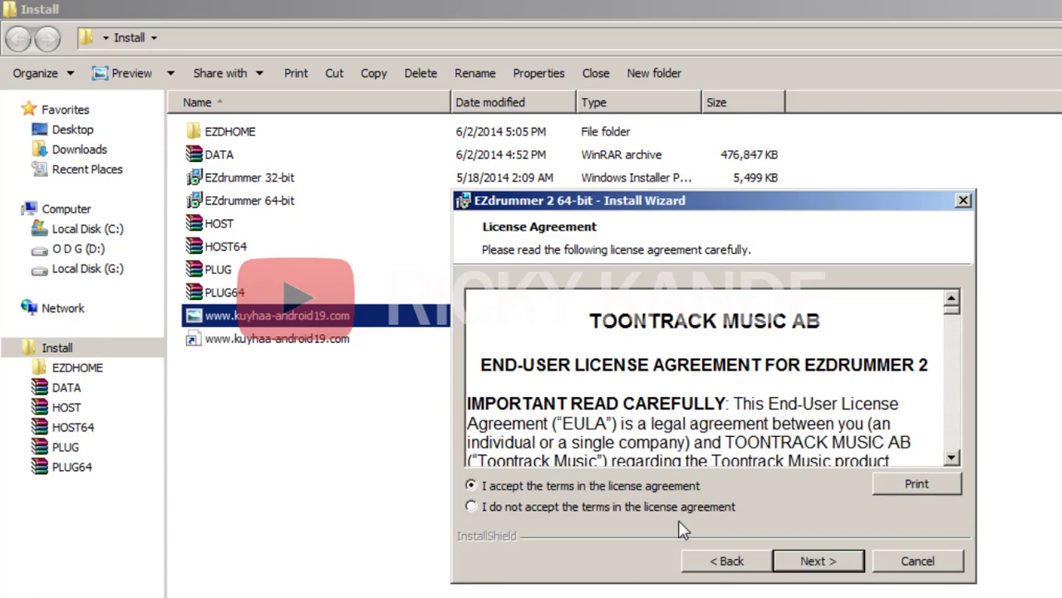
{"action": "left_click", "coordinate": [810, 565]}
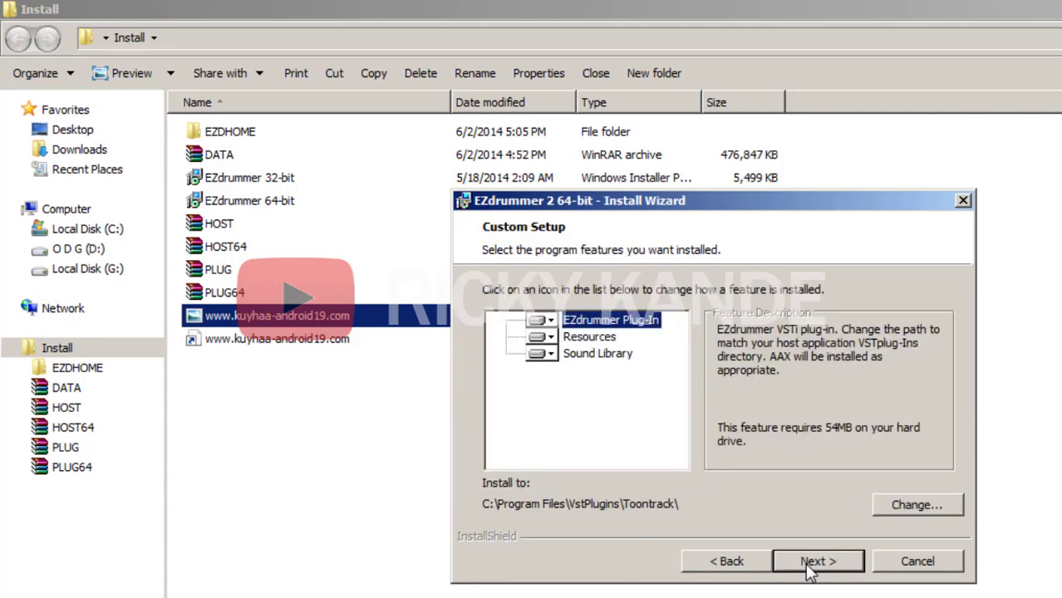
Install EZdrummer 2 64-bit with the default features and destination, close the Install folder, and finish the wizard.
{"action": "left_click", "coordinate": [810, 565]}
{"action": "left_click", "coordinate": [807, 561]}
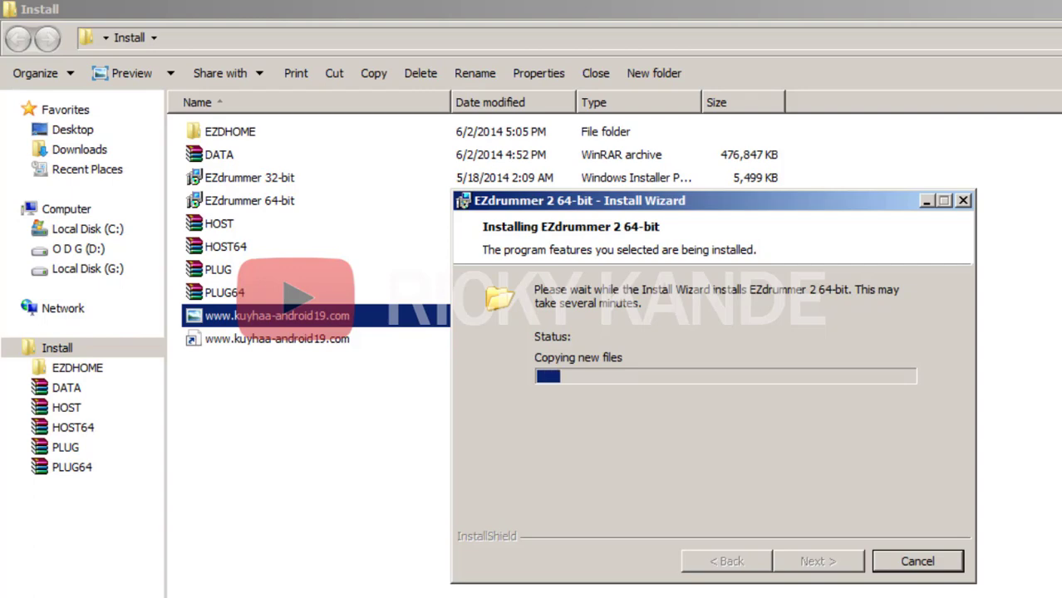
{"action": "left_click", "coordinate": [939, 158]}
{"action": "key", "text": "alt+F4"}
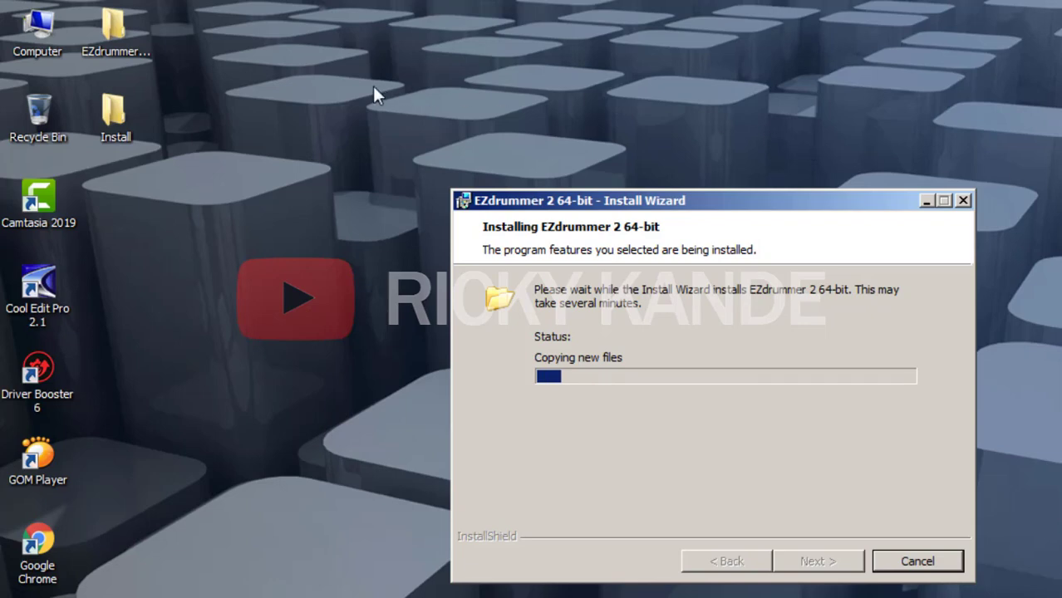
{"action": "left_click", "coordinate": [133, 52]}
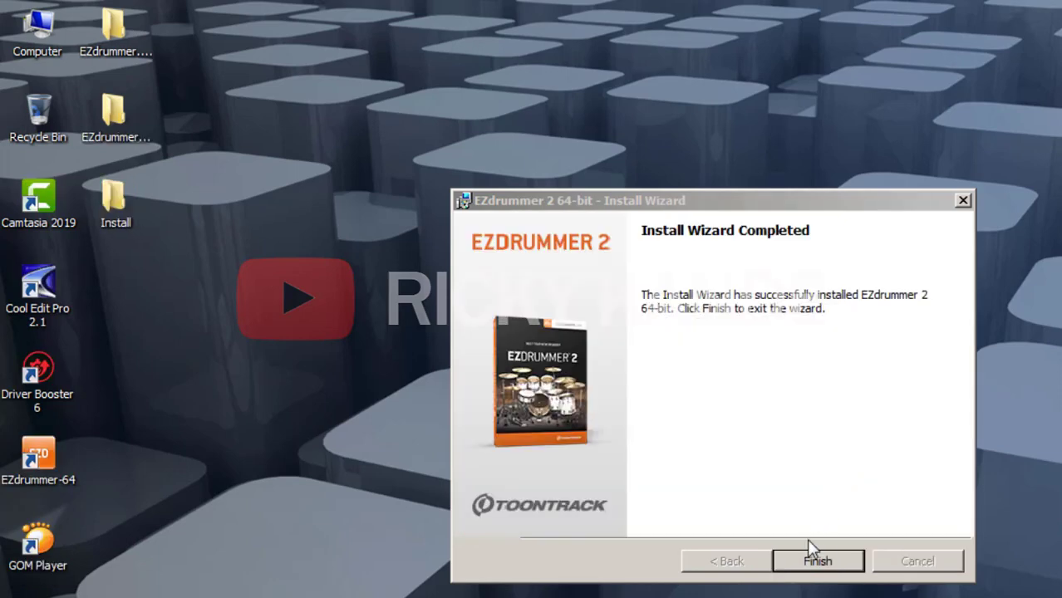
{"action": "left_click", "coordinate": [806, 565]}
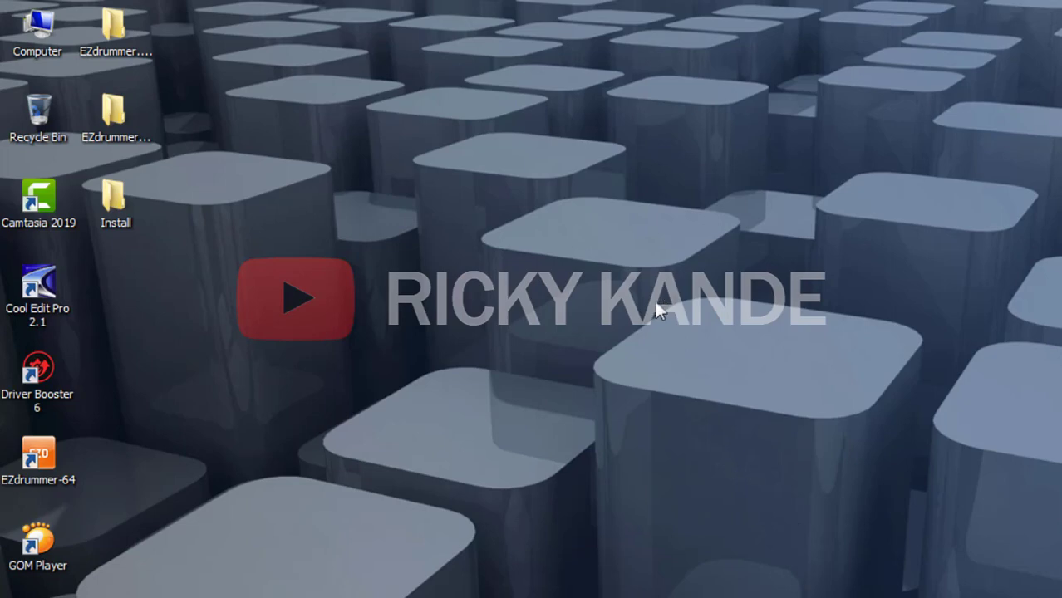
Open the EZdrummer.2.v2.0.1.Update folder on the desktop and launch the EZdrummer 64-bit Update installer.
{"action": "double_click", "coordinate": [104, 46]}
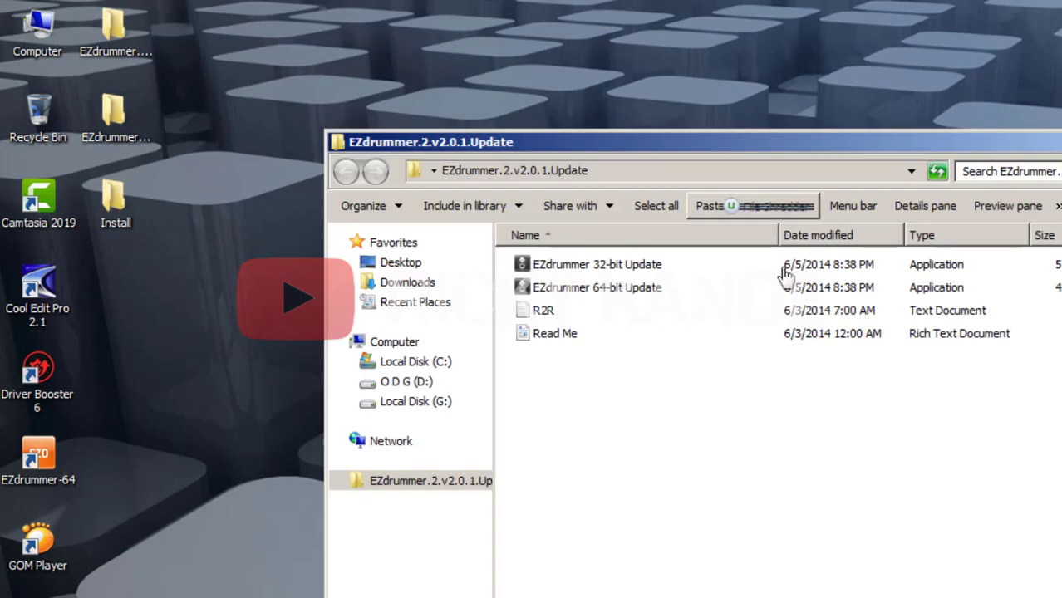
{"action": "left_click", "coordinate": [605, 291]}
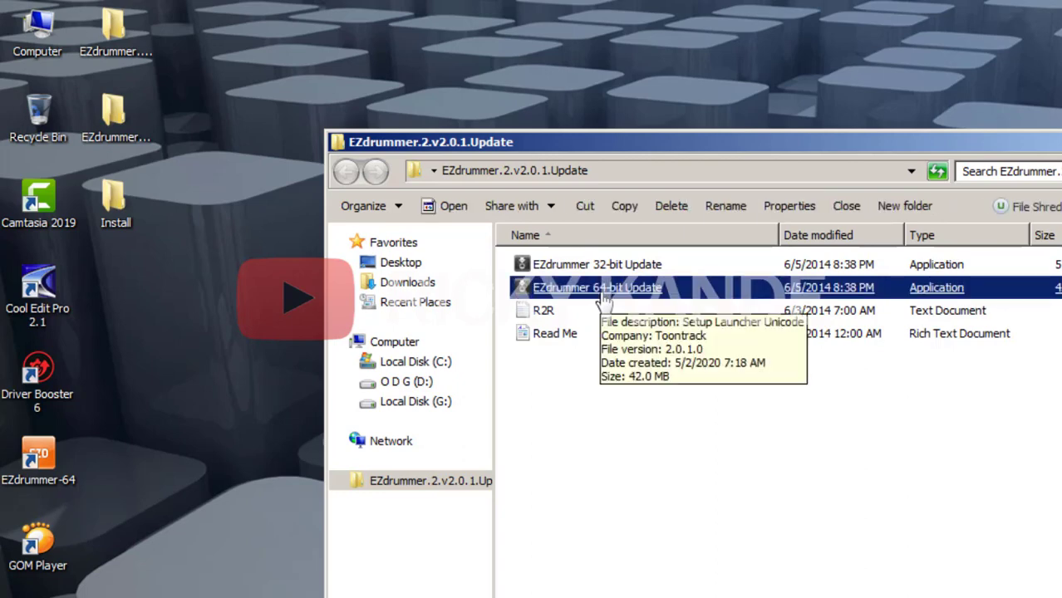
{"action": "double_click", "coordinate": [605, 291]}
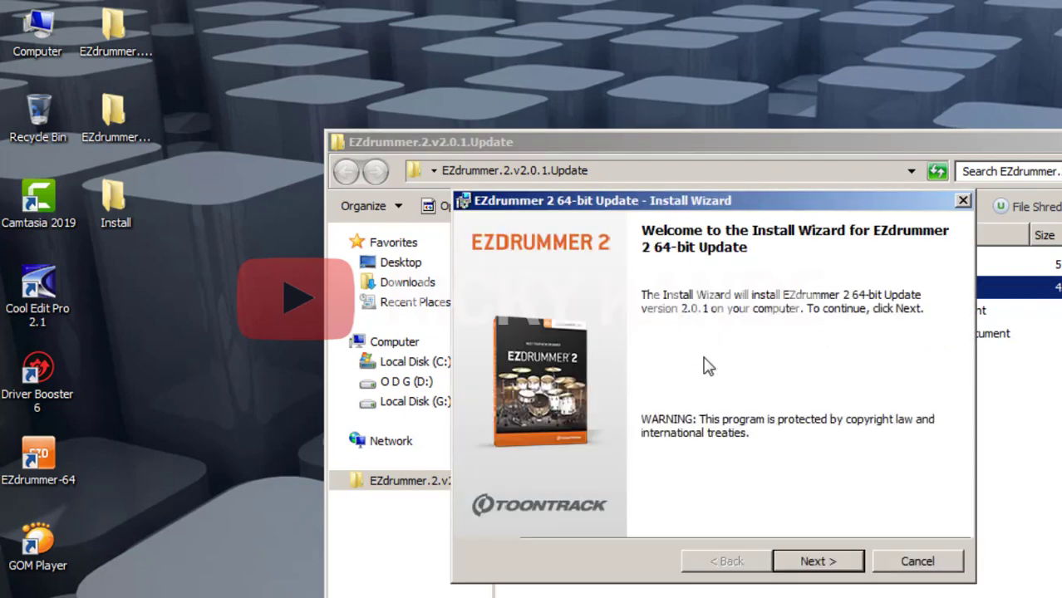
Accept the license agreement in the EZdrummer 2 64-bit Update wizard, install the update, and finish the wizard.
{"action": "left_click", "coordinate": [819, 564]}
{"action": "left_click", "coordinate": [681, 486]}
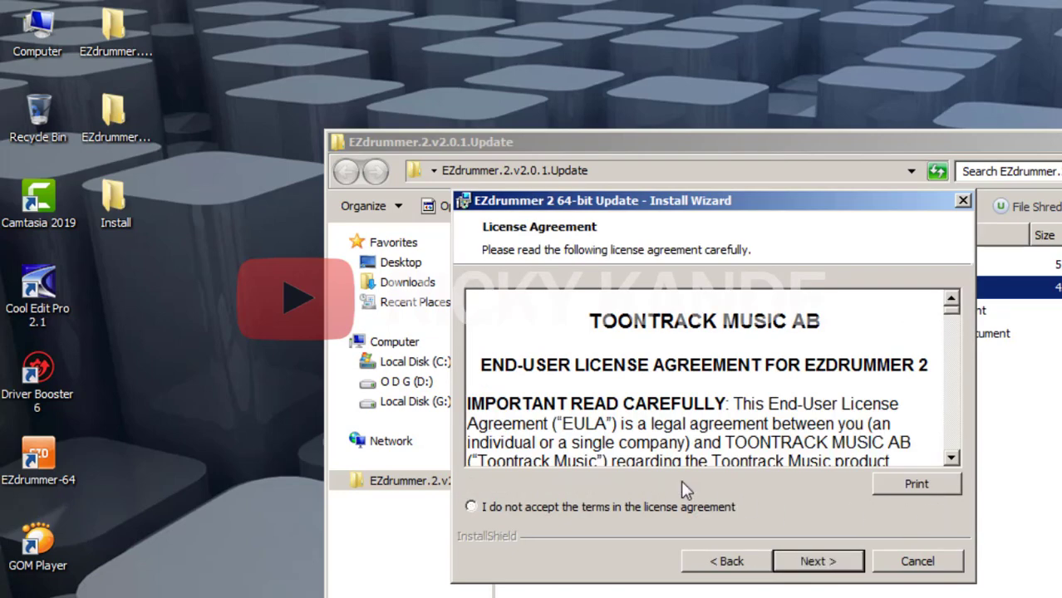
{"action": "left_click", "coordinate": [844, 564]}
{"action": "left_click", "coordinate": [819, 562]}
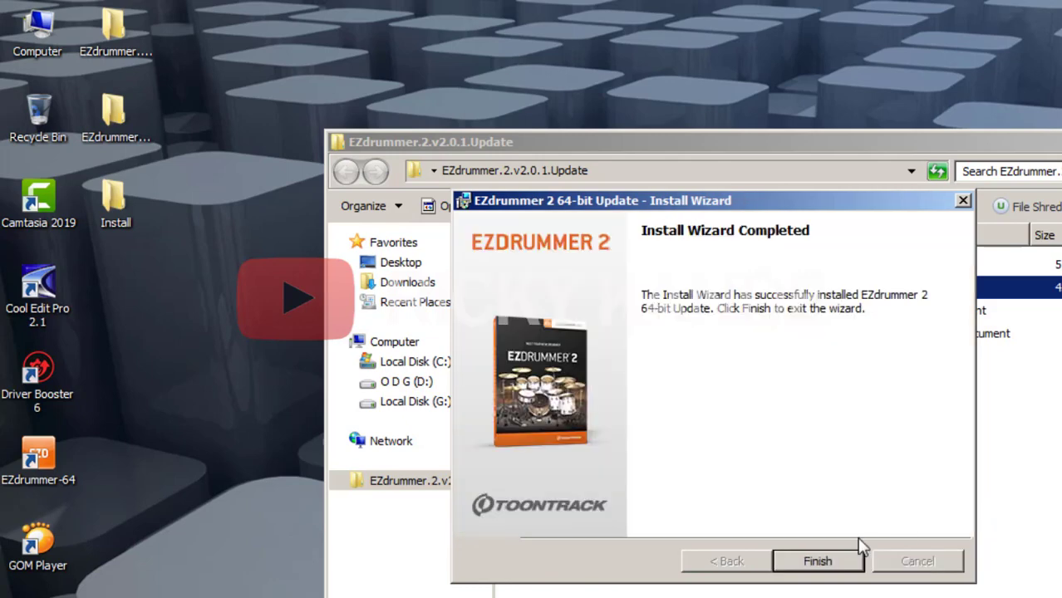
{"action": "left_click", "coordinate": [835, 562]}
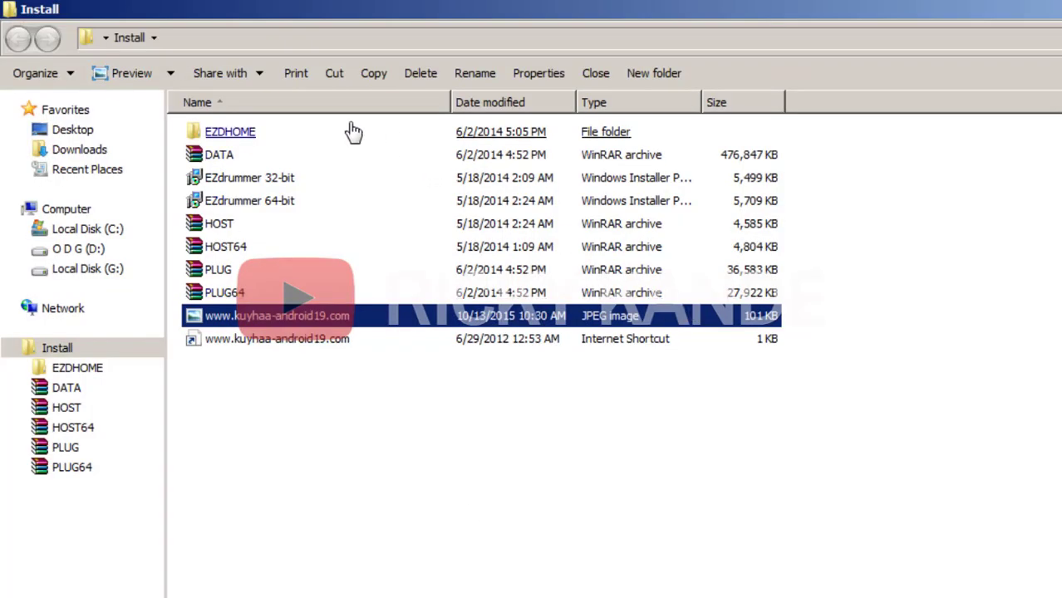
Browse drive G: through APP MUSIK and VST to EZdrummer 2, and look inside its EZdrummer 2 and EZdrummer 2 Update 2.0.1 subfolders.
{"action": "left_click", "coordinate": [94, 273]}
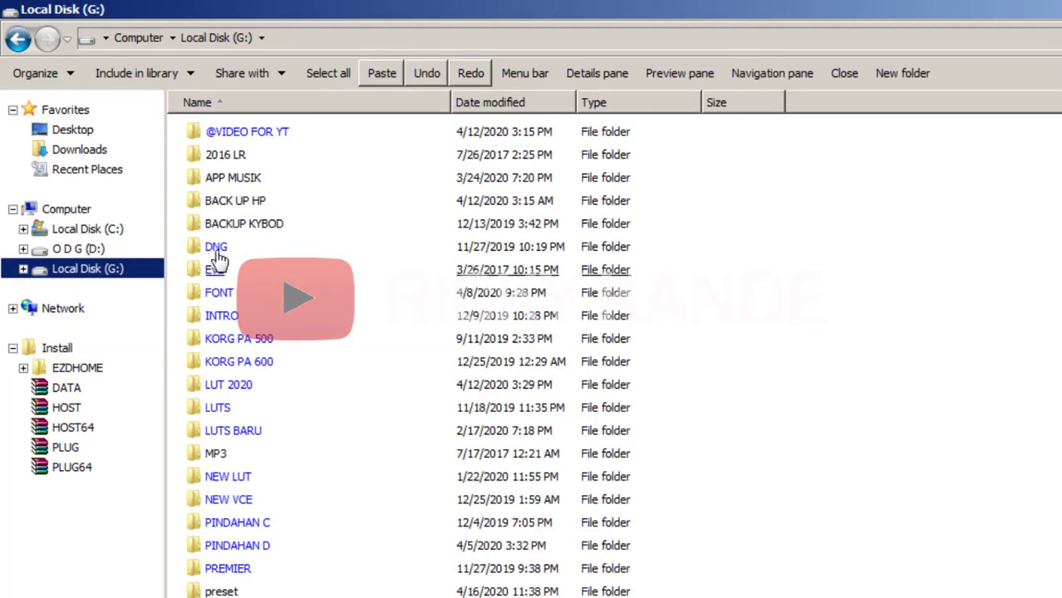
{"action": "double_click", "coordinate": [223, 180]}
{"action": "left_click", "coordinate": [314, 271]}
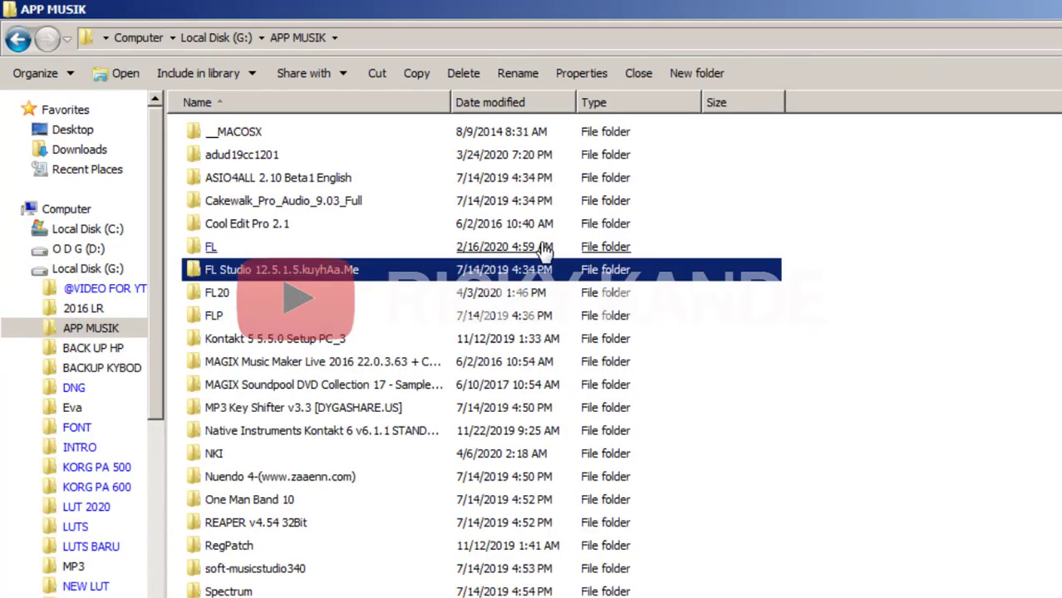
{"action": "key", "text": "v"}
{"action": "key", "text": "Return"}
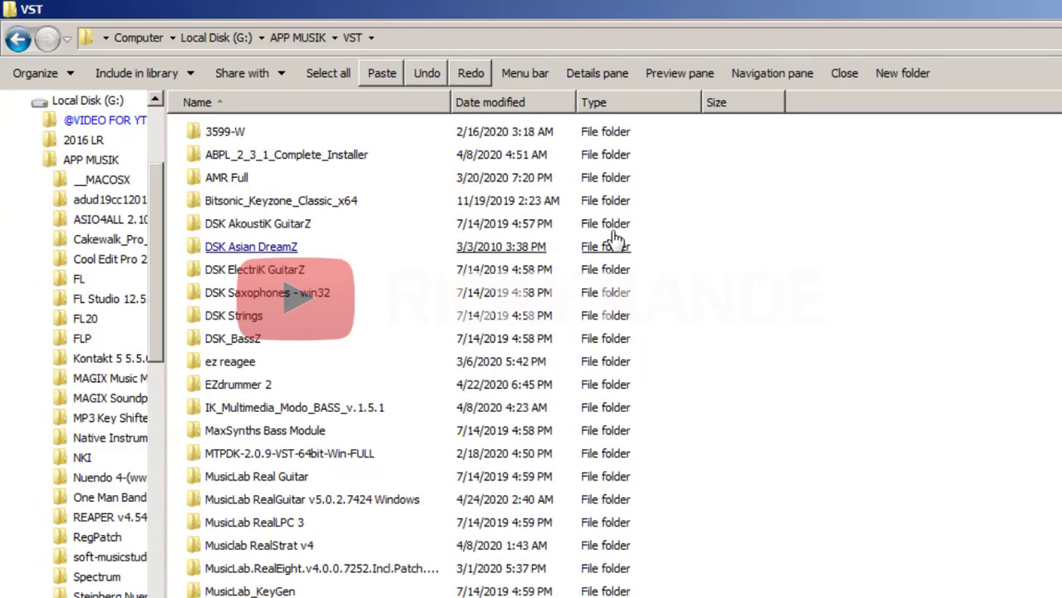
{"action": "double_click", "coordinate": [268, 387]}
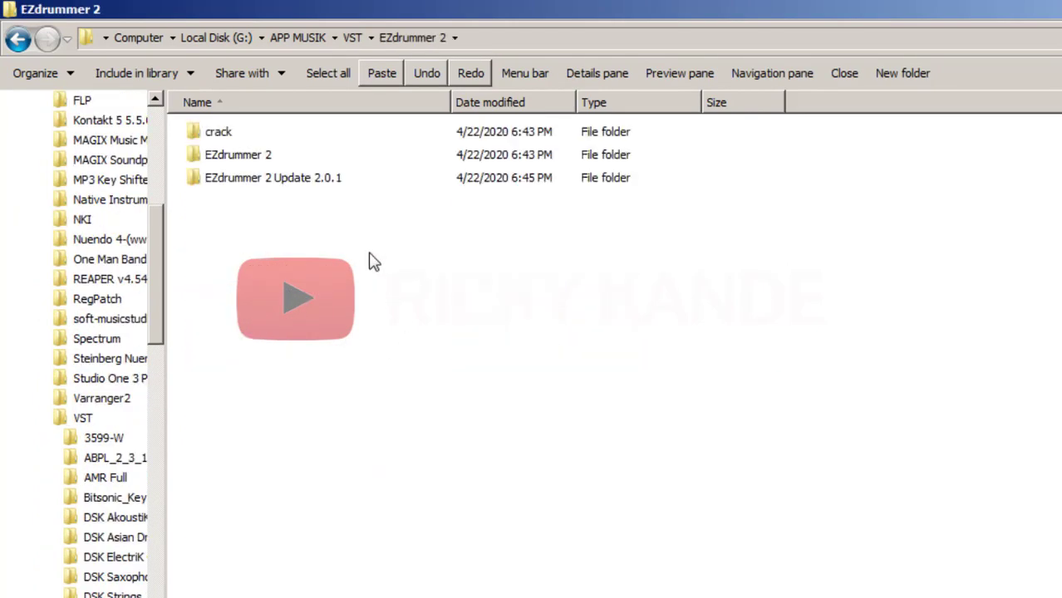
{"action": "double_click", "coordinate": [257, 163]}
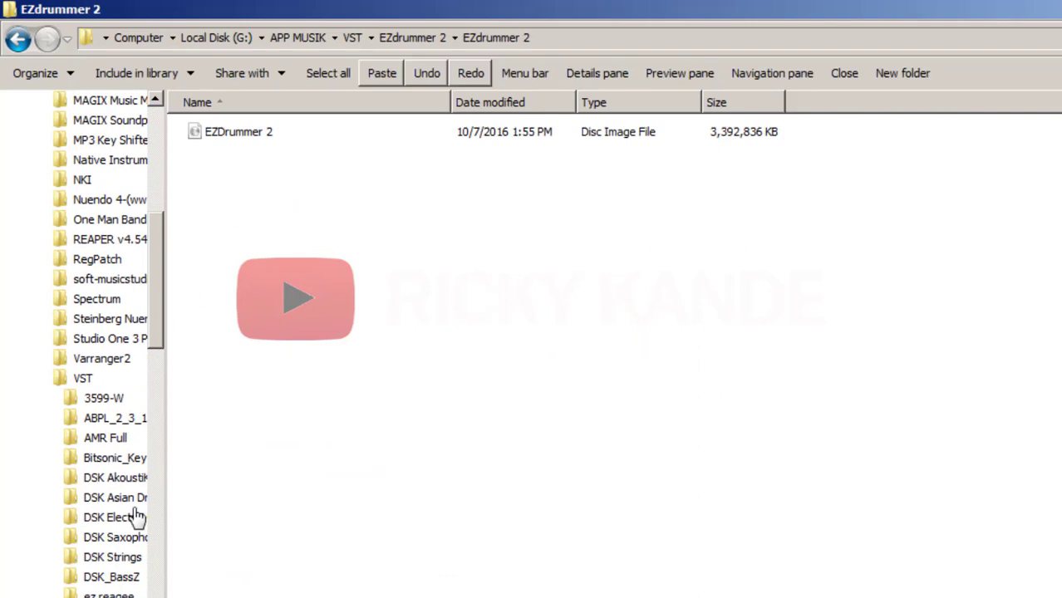
{"action": "key", "text": "BackSpace"}
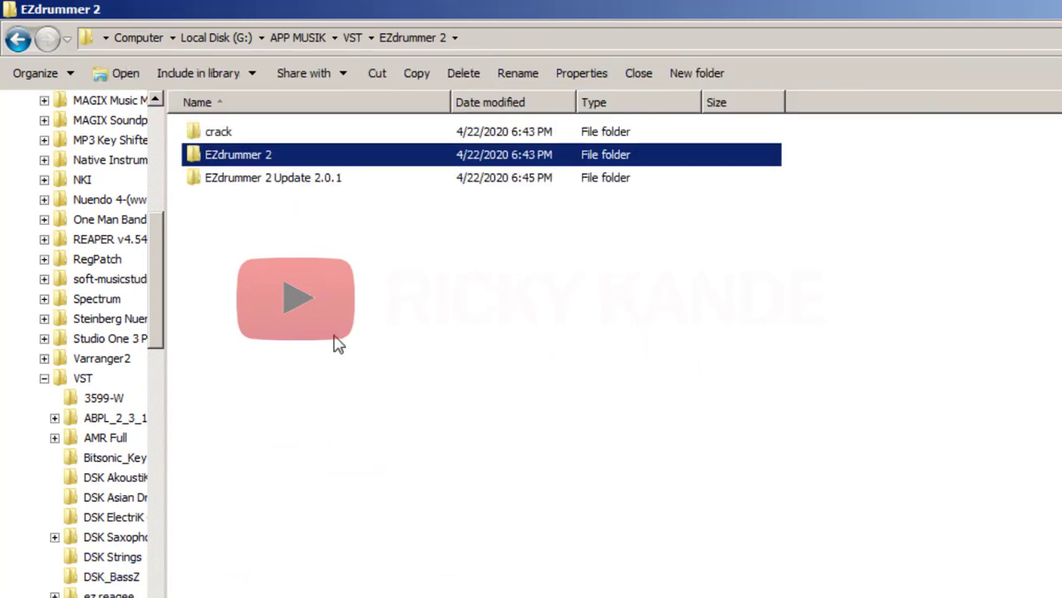
{"action": "double_click", "coordinate": [339, 185]}
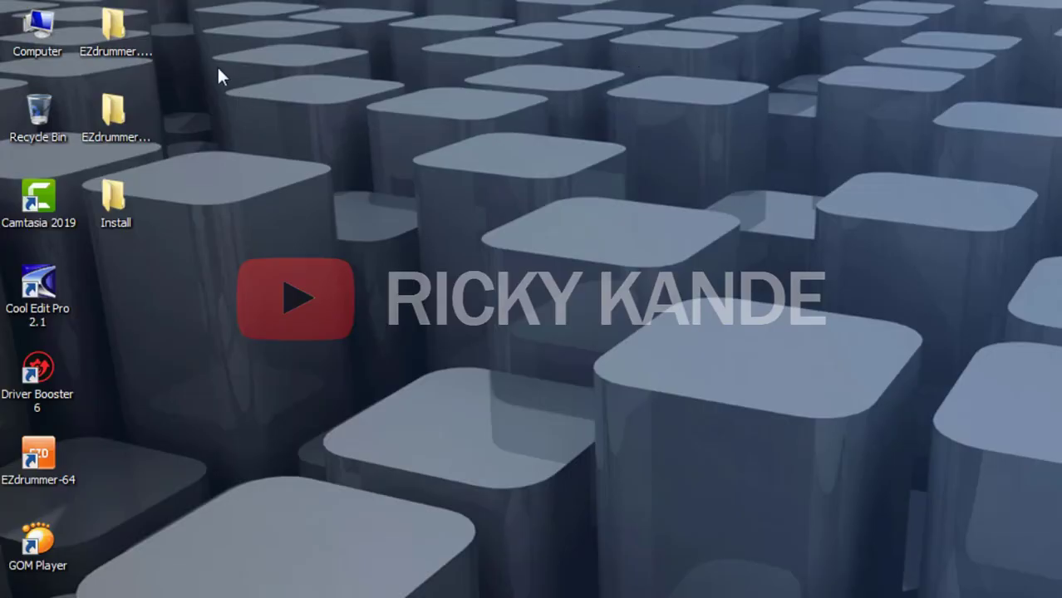
Run Updater from the EZdrummer2_Core_Libs_Update desktop folder, accept its license, complete the sound library update, and close the installer and folder.
{"action": "left_click", "coordinate": [116, 112]}
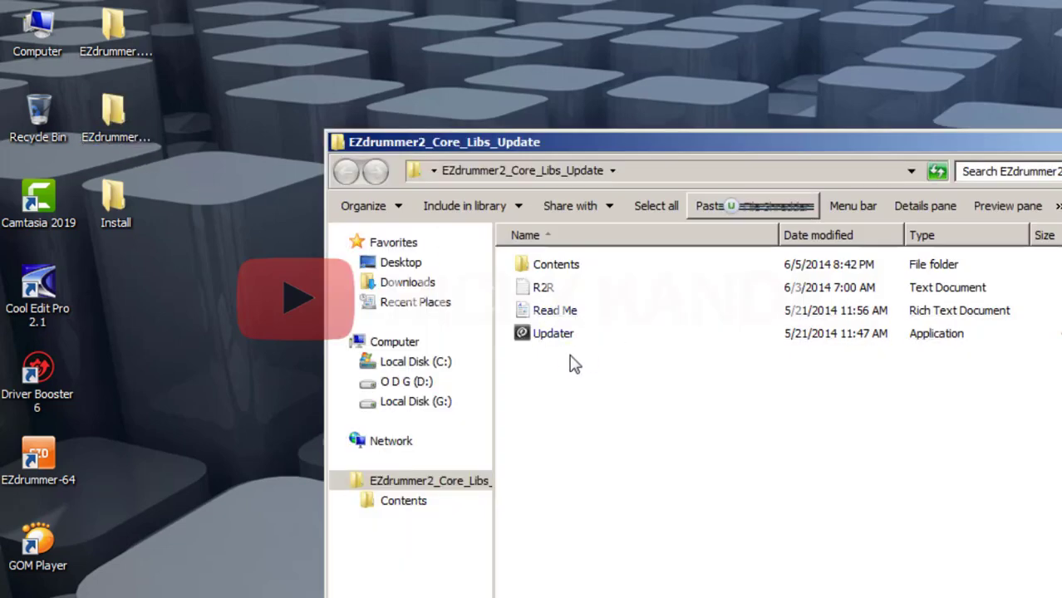
{"action": "left_click", "coordinate": [555, 342]}
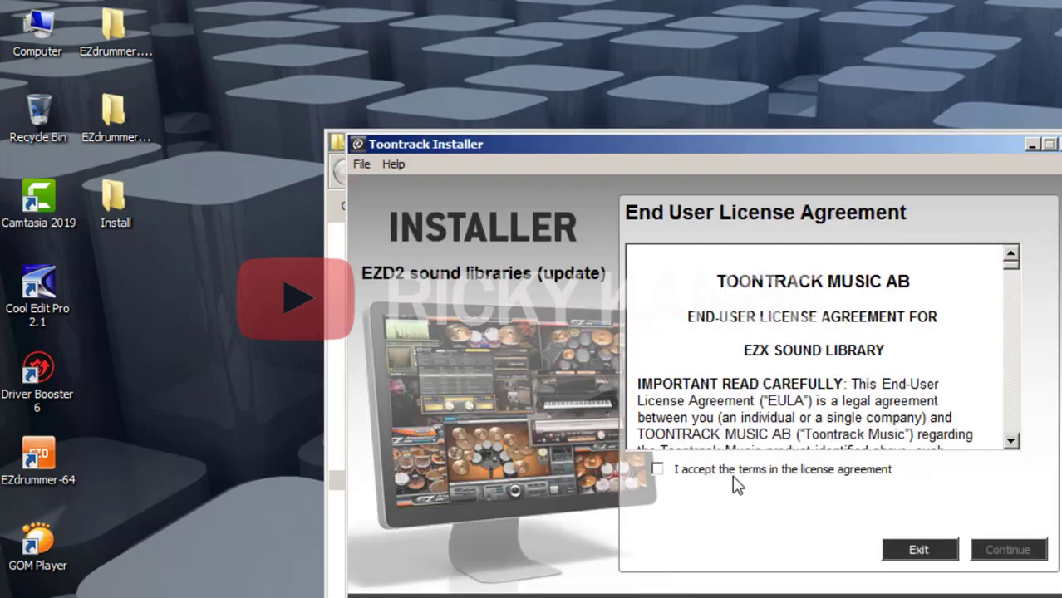
{"action": "left_click", "coordinate": [657, 469]}
{"action": "left_click", "coordinate": [1019, 555]}
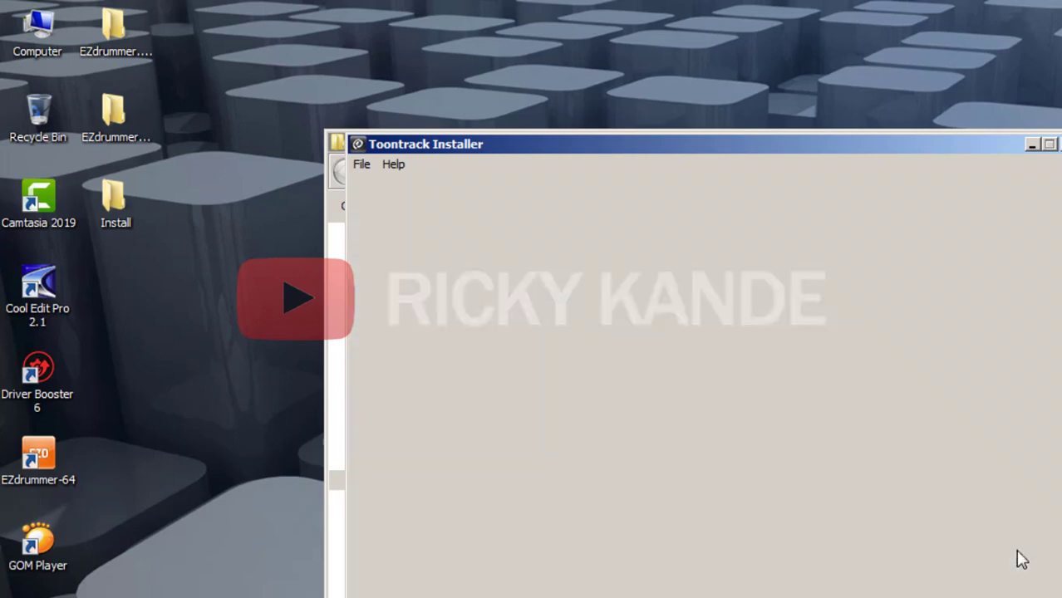
{"action": "left_click", "coordinate": [1019, 555]}
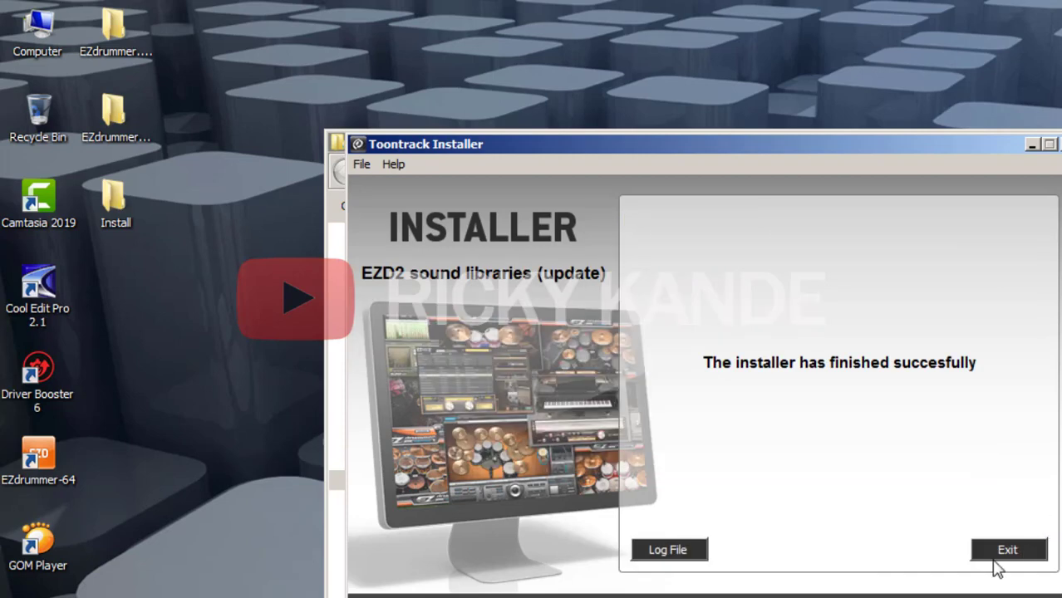
{"action": "left_click", "coordinate": [1007, 550]}
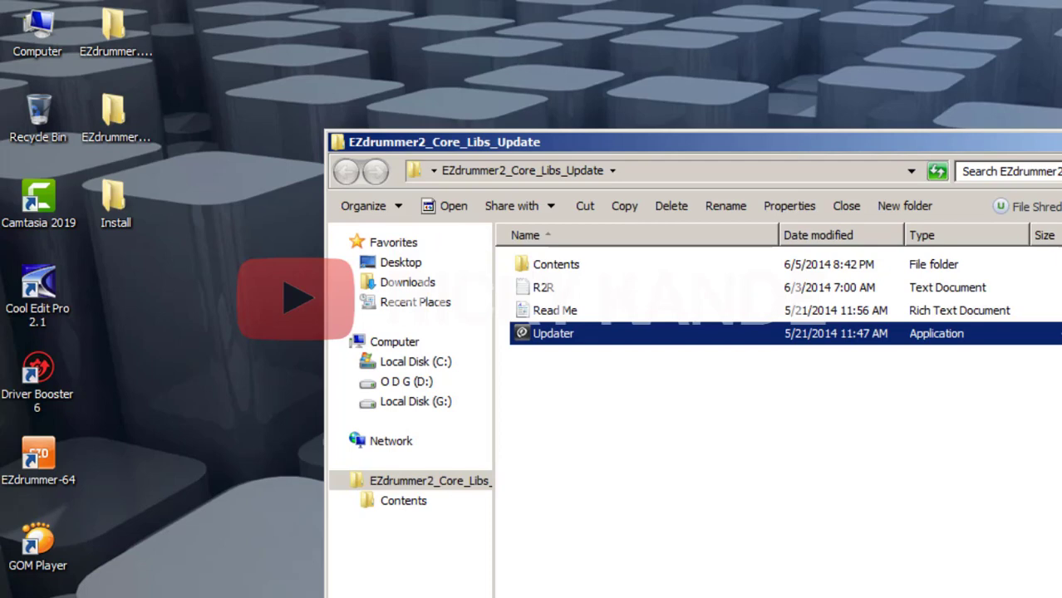
{"action": "key", "text": "alt+F4"}
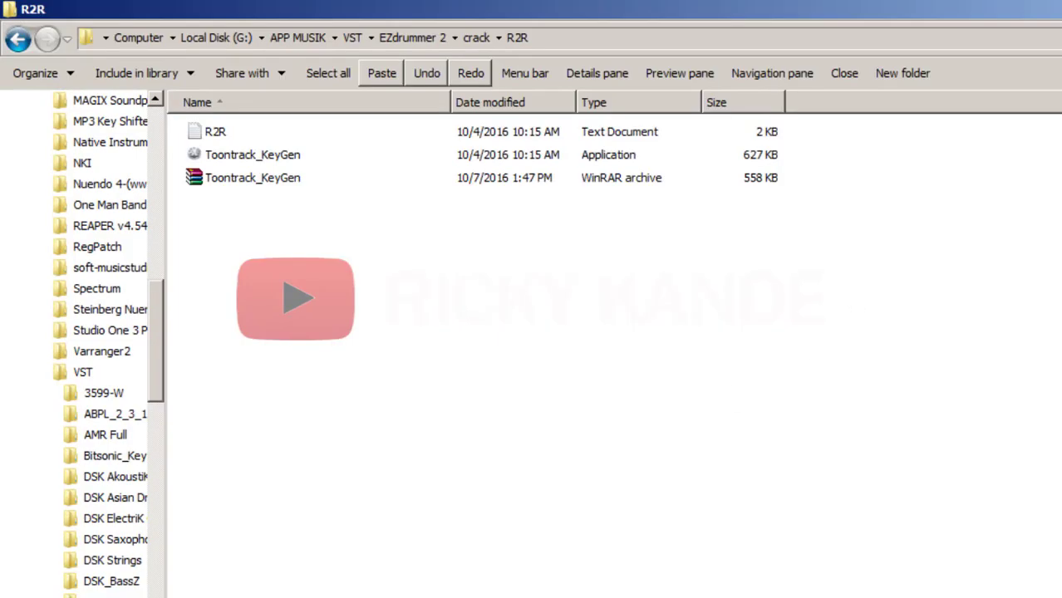
Run the Toontrack_KeyGen application from the crack folder's R2R subfolder as administrator and move its window aside.
{"action": "key", "text": "super+Down"}
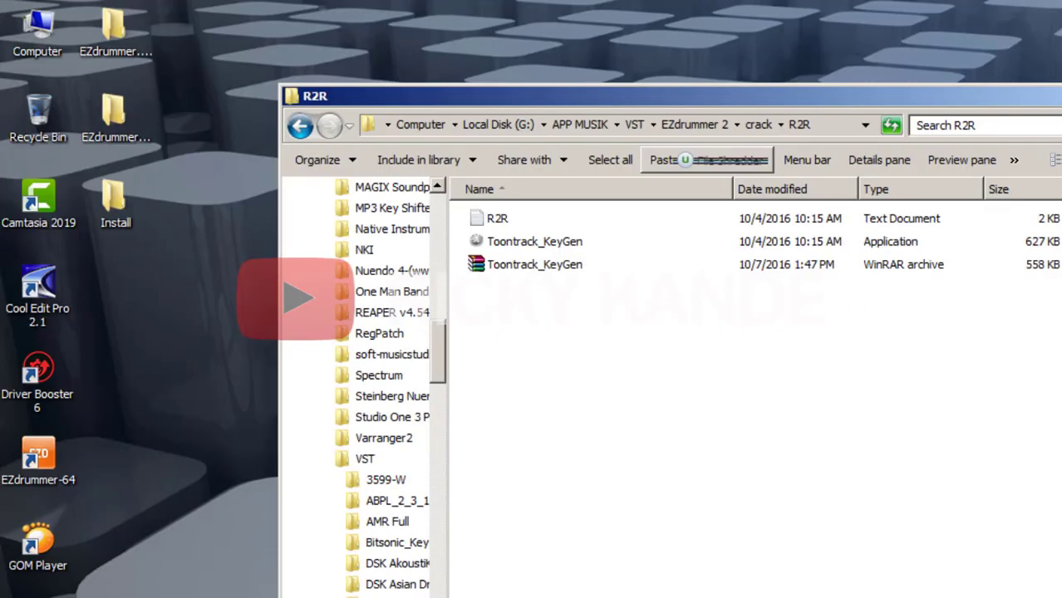
{"action": "left_click_drag", "start_coordinate": [809, 103], "coordinate": [1052, 68]}
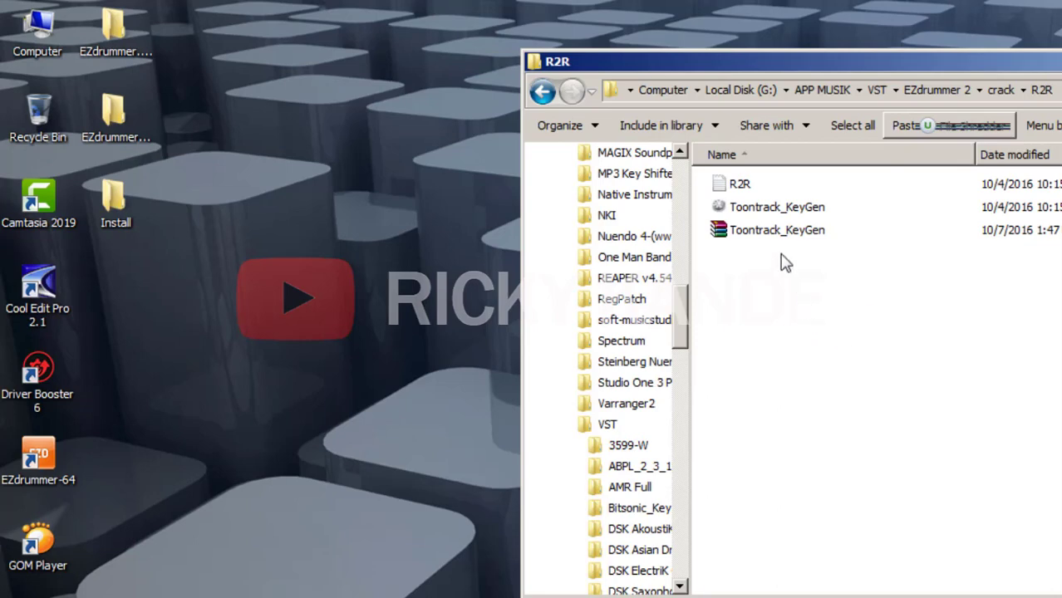
{"action": "left_click", "coordinate": [804, 212]}
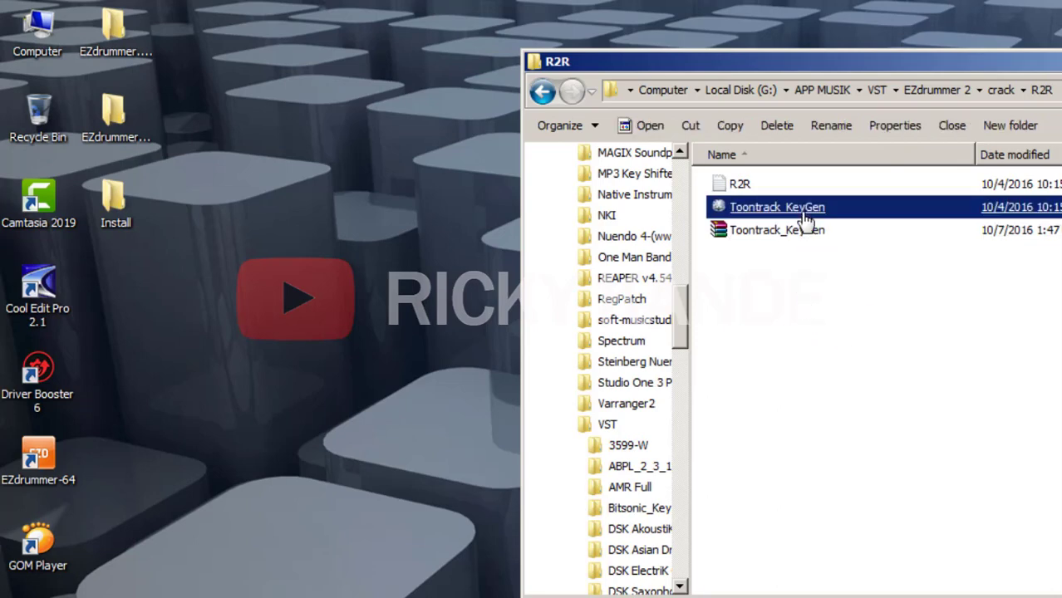
{"action": "right_click", "coordinate": [804, 218]}
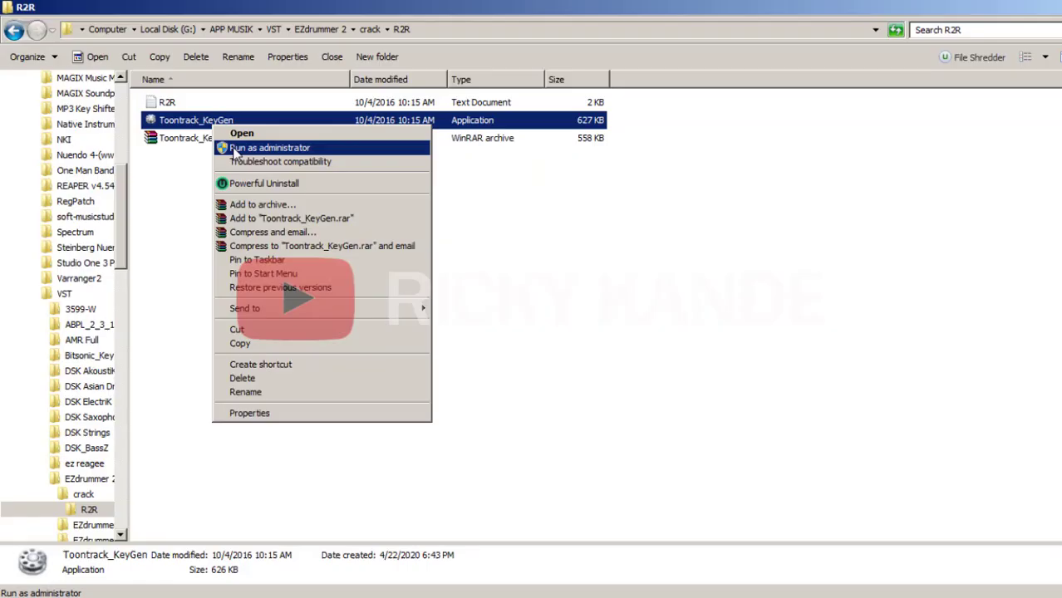
{"action": "left_click", "coordinate": [835, 243]}
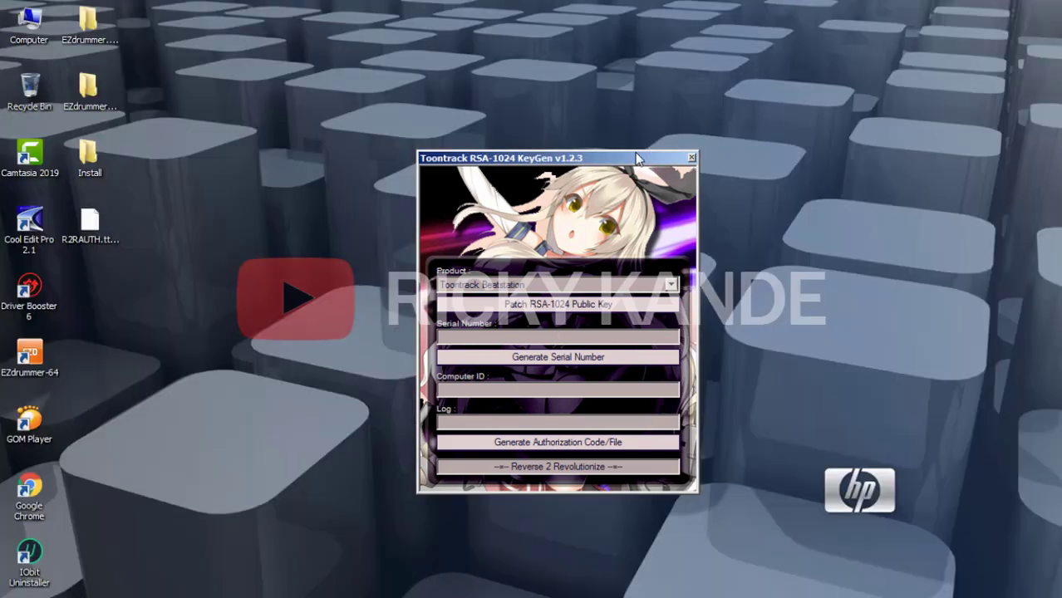
{"action": "left_click_drag", "start_coordinate": [636, 158], "coordinate": [956, 73]}
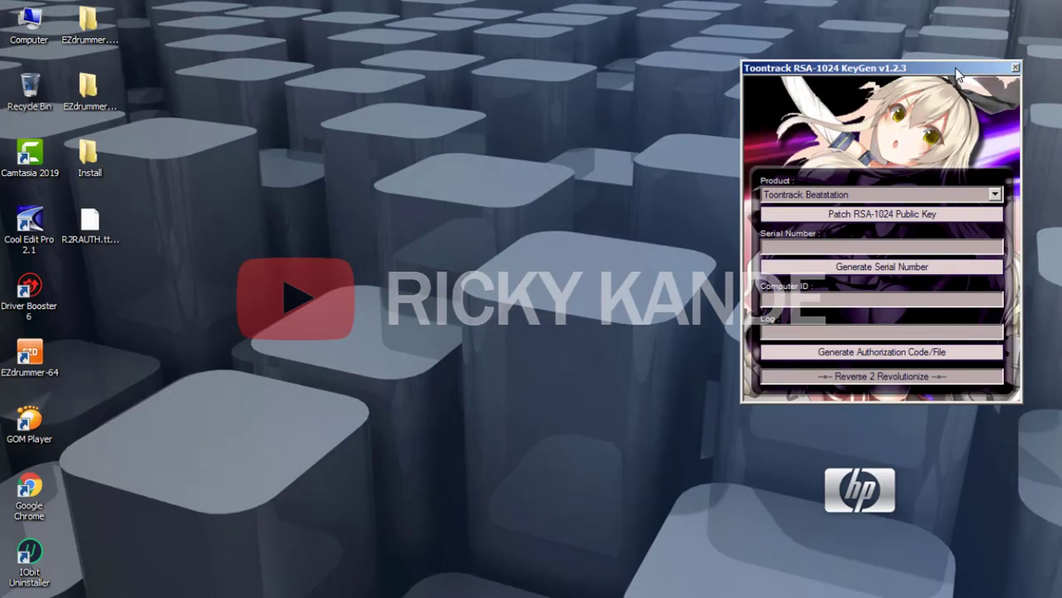
Choose Toontrack EZdrummer 2 as the product and patch the public key in EZdrummer.dll under Program Files\VstPlugins\Toontrack.
{"action": "left_click", "coordinate": [940, 194]}
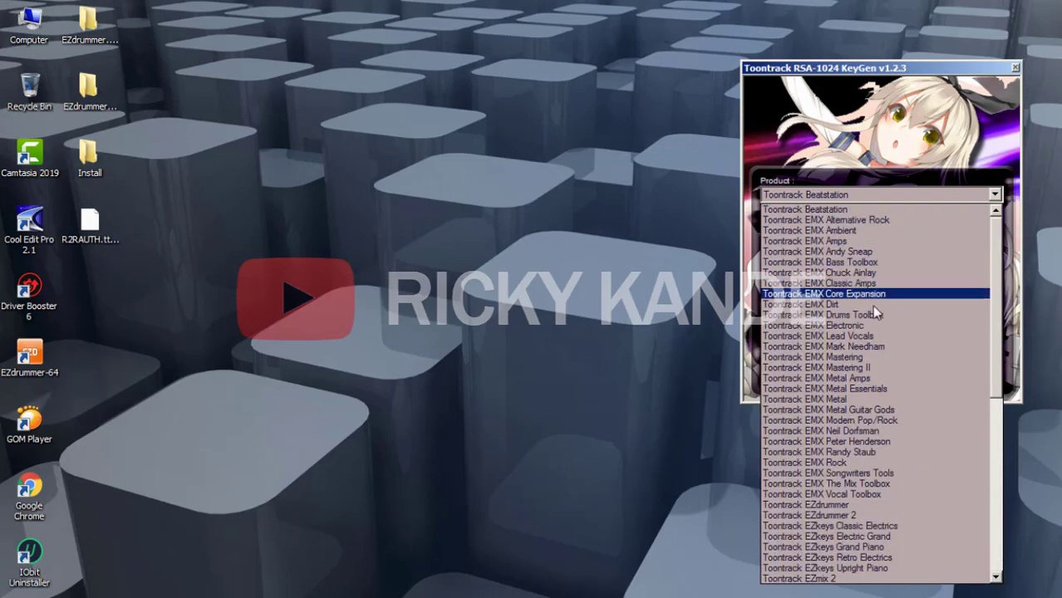
{"action": "left_click", "coordinate": [828, 517]}
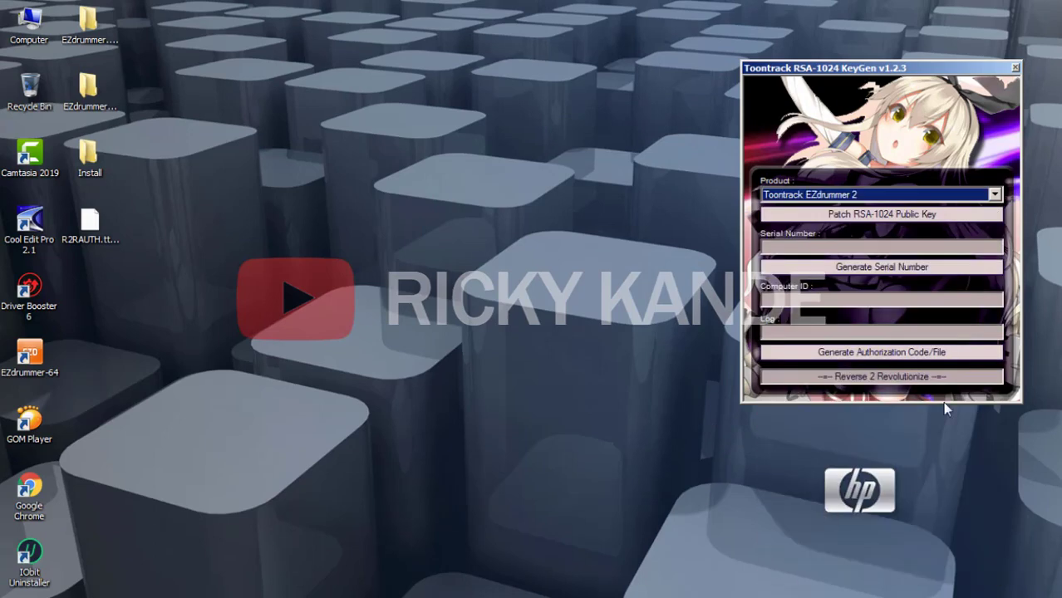
{"action": "left_click", "coordinate": [925, 215]}
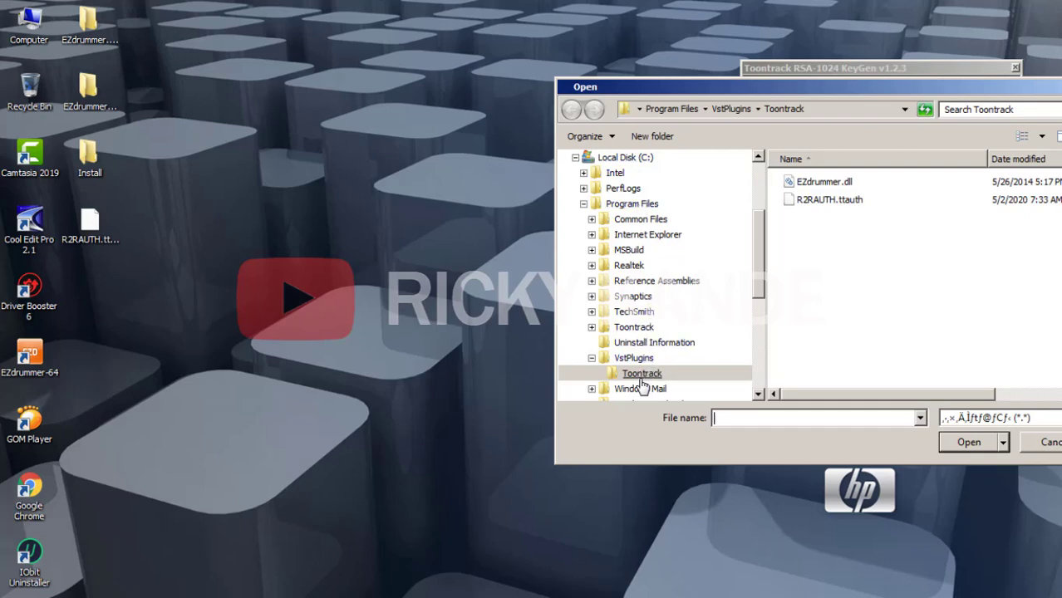
{"action": "double_click", "coordinate": [831, 183]}
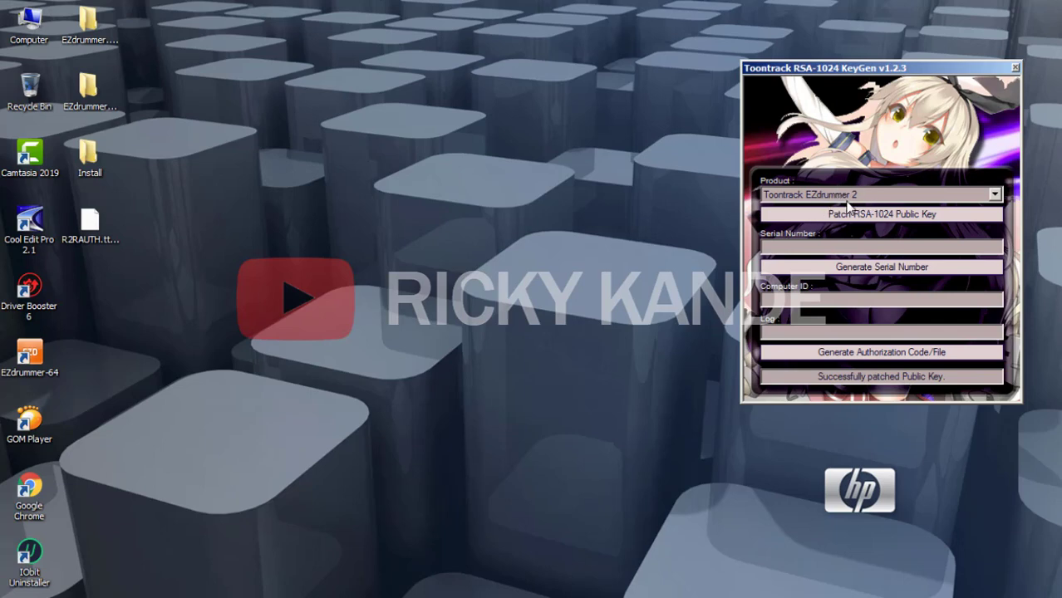
Generate a serial number for Toontrack EZdrummer 2 and launch EZdrummer-64 from the desktop.
{"action": "left_click", "coordinate": [904, 277]}
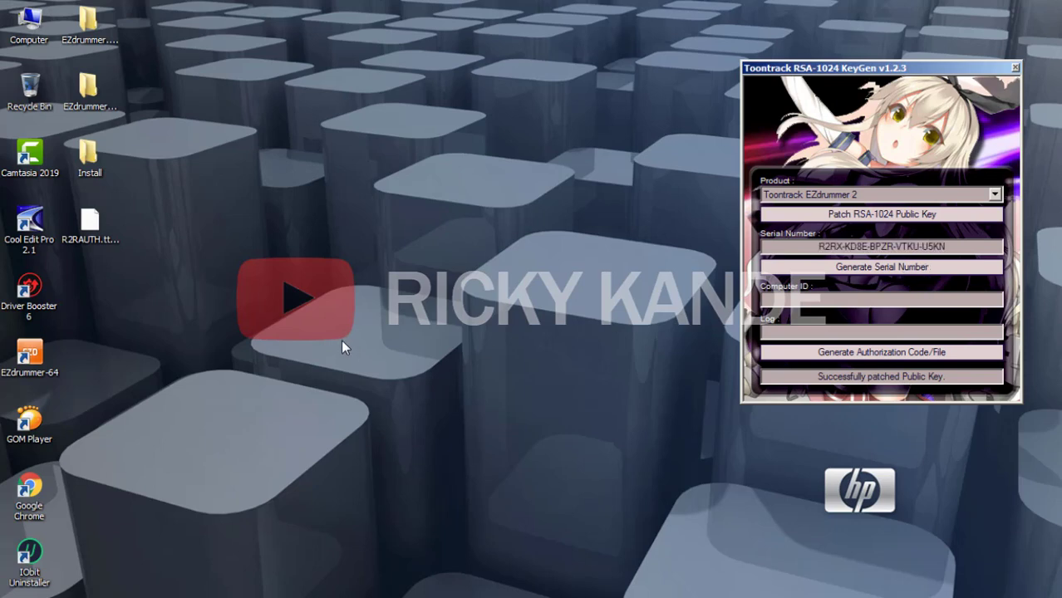
{"action": "left_click", "coordinate": [31, 359]}
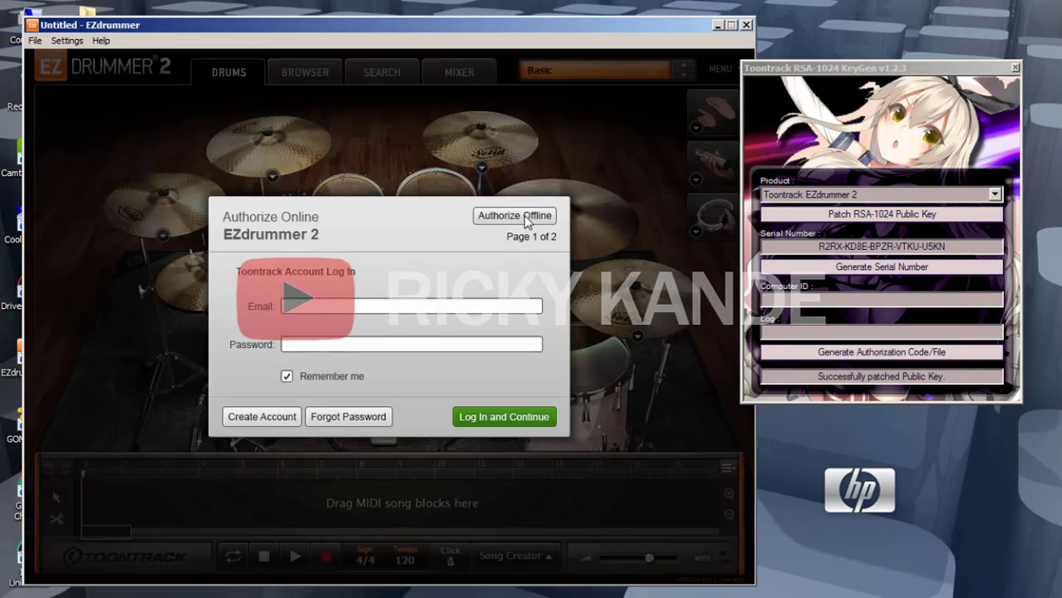
Switch EZdrummer 2 to offline authorization and copy its computer ID into the key generator's Computer ID field.
{"action": "left_click", "coordinate": [523, 215]}
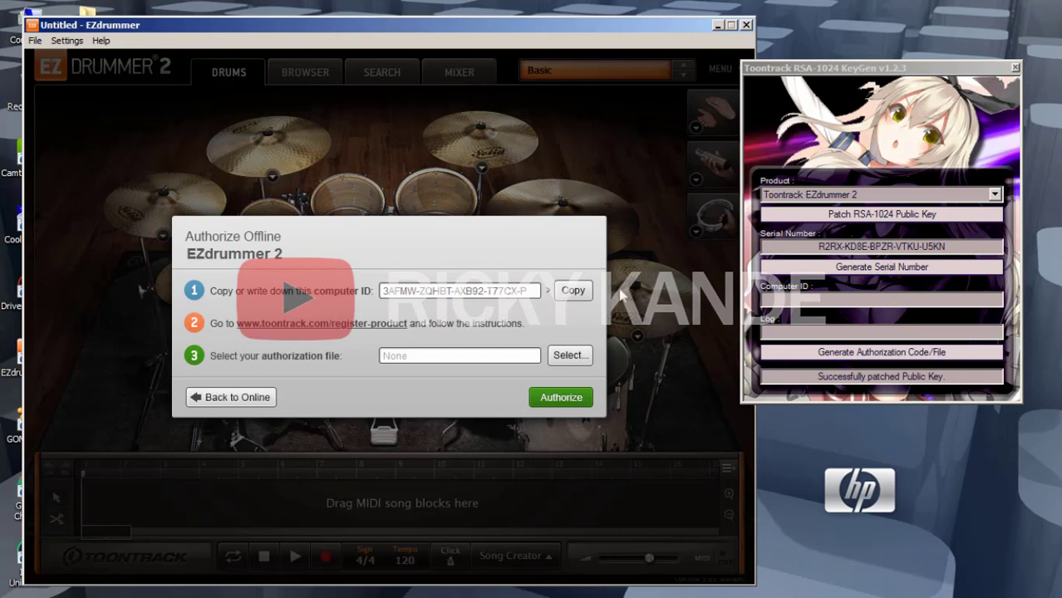
{"action": "left_click", "coordinate": [846, 302]}
{"action": "right_click", "coordinate": [846, 302]}
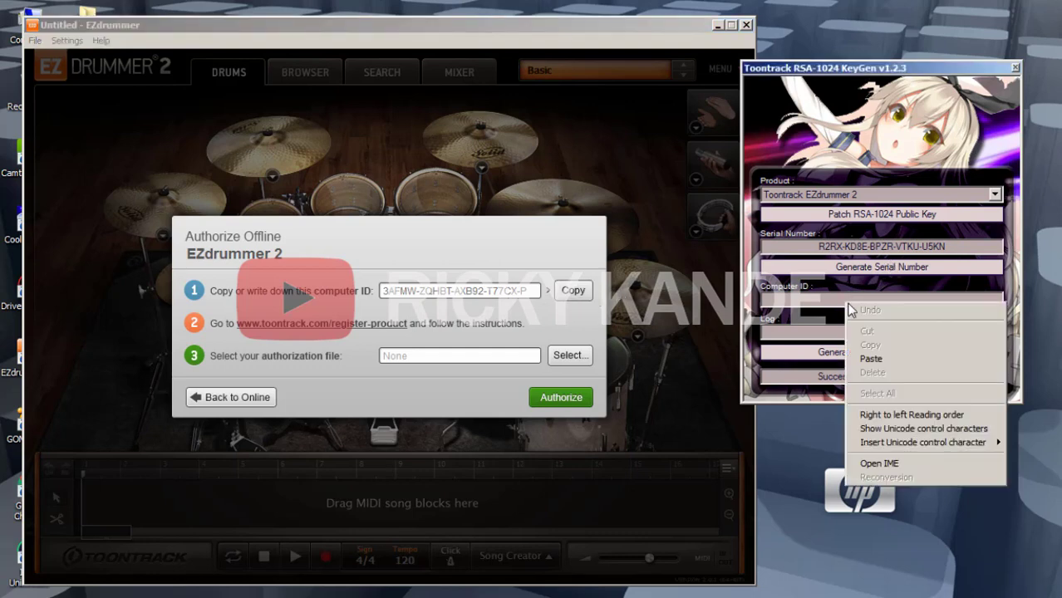
{"action": "left_click", "coordinate": [860, 354]}
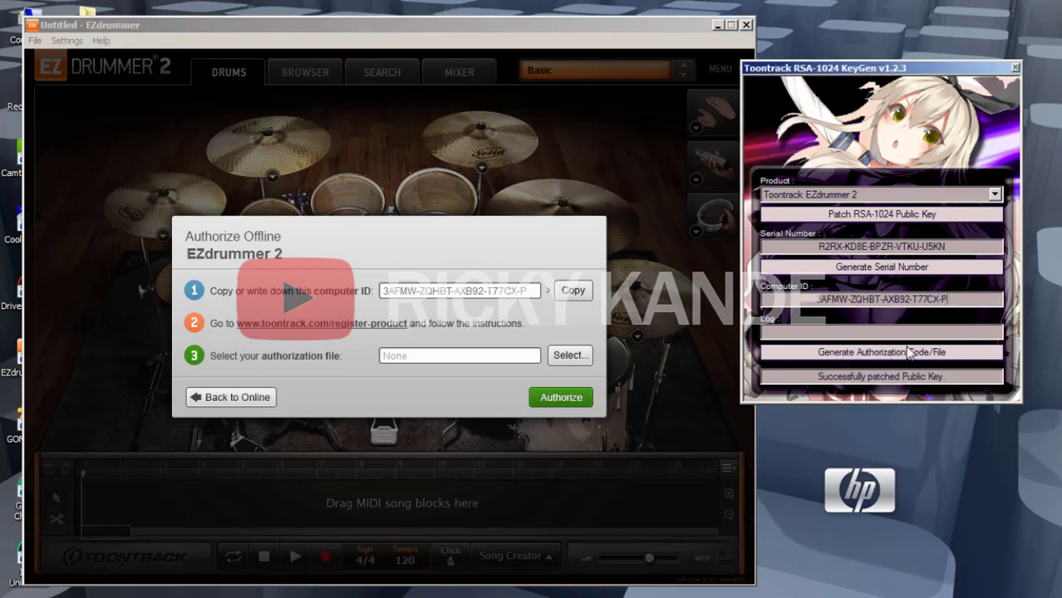
Generate the authorization file and save it as R2RAUTH in VstPlugins\Toontrack, replacing the existing file.
{"action": "left_click", "coordinate": [858, 353]}
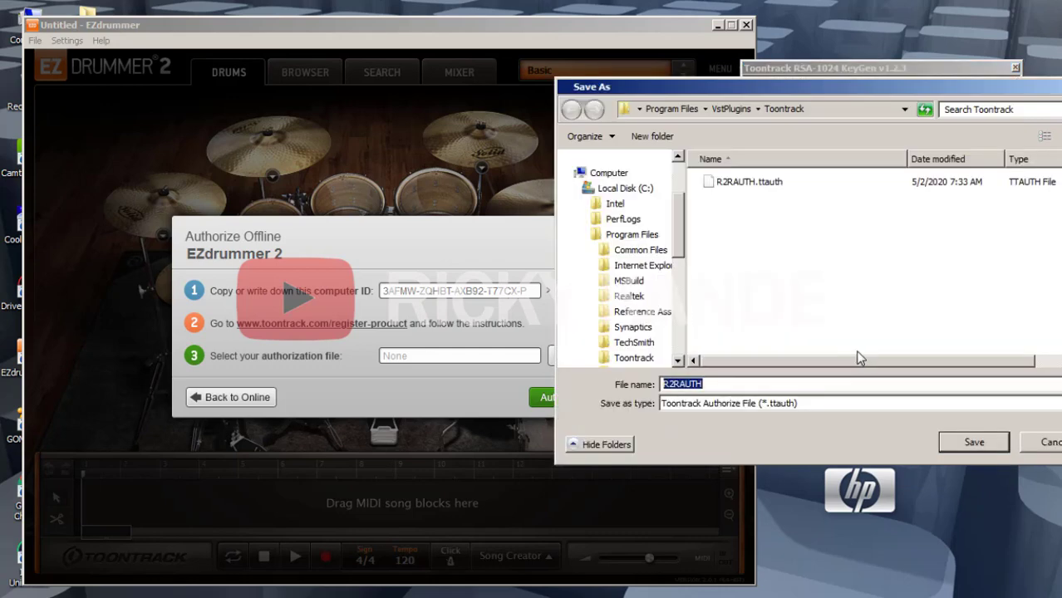
{"action": "left_click", "coordinate": [975, 444]}
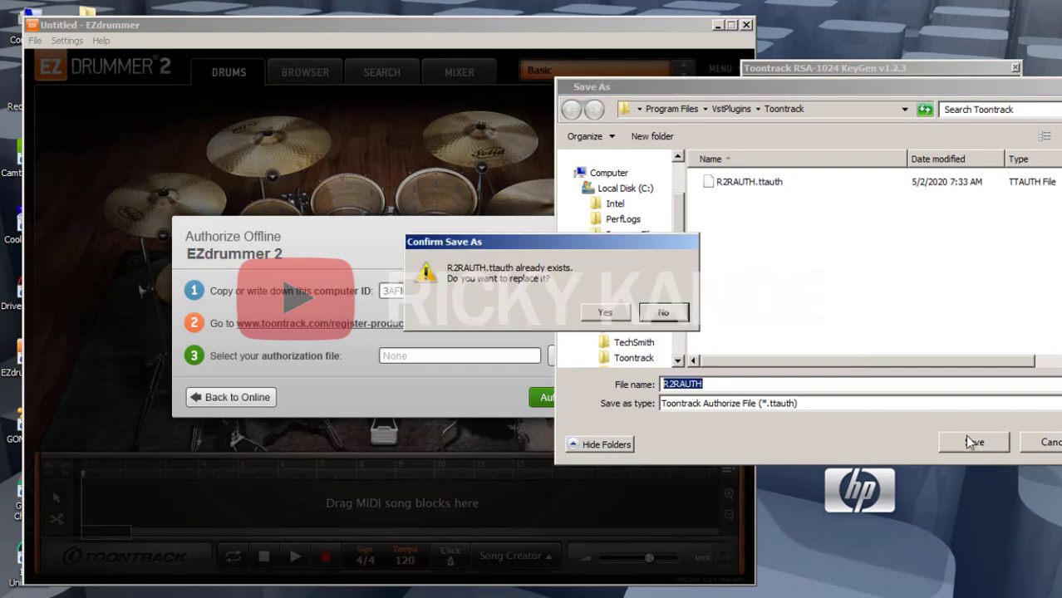
{"action": "left_click", "coordinate": [609, 316]}
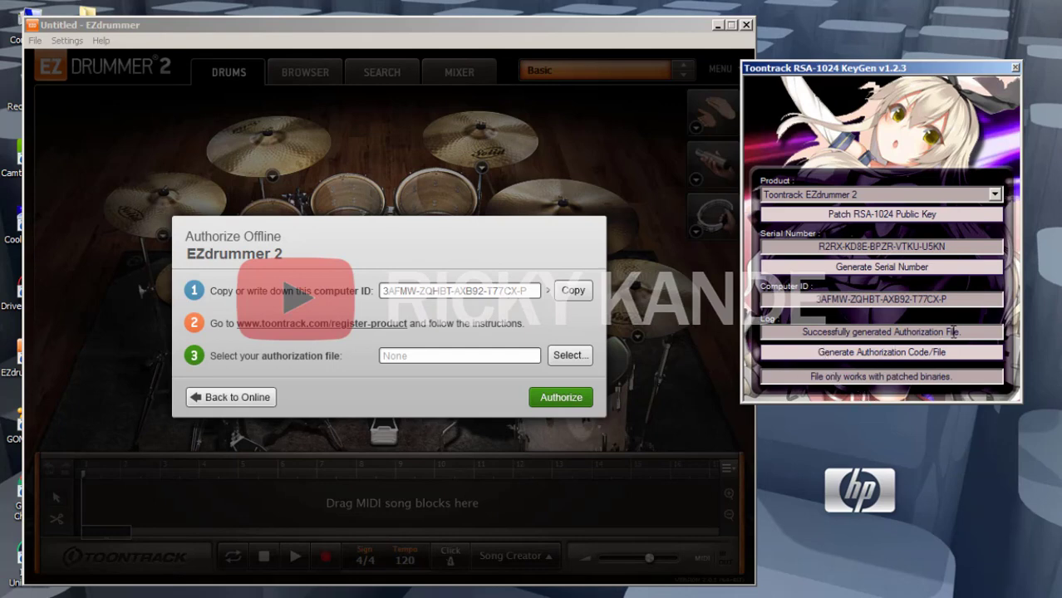
Authorize EZdrummer 2 offline with R2RAUTH.ttauth from C:\Program Files\VstPlugins\Toontrack and dismiss the completion message.
{"action": "left_click", "coordinate": [581, 359]}
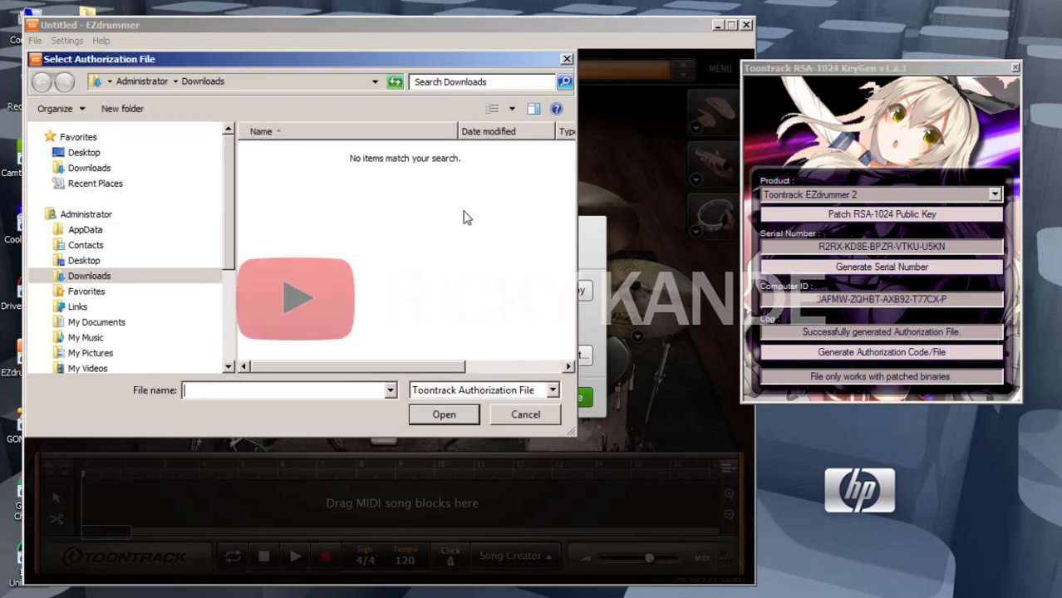
{"action": "scroll", "coordinate": [230, 274], "scroll_direction": "down", "scroll_amount": 1}
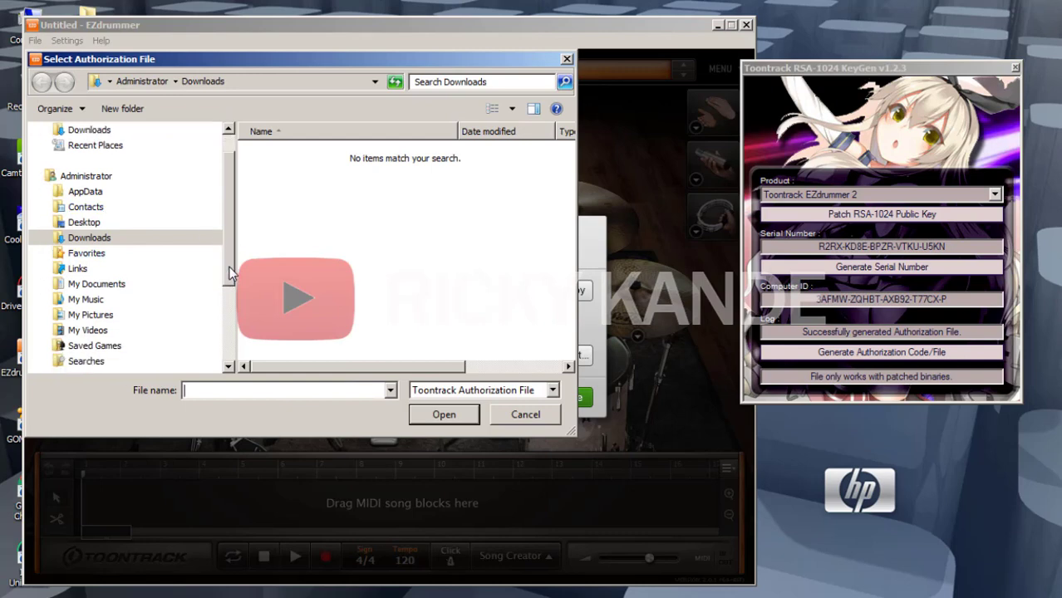
{"action": "scroll", "coordinate": [230, 274], "scroll_direction": "down", "scroll_amount": 2}
{"action": "left_click", "coordinate": [117, 331]}
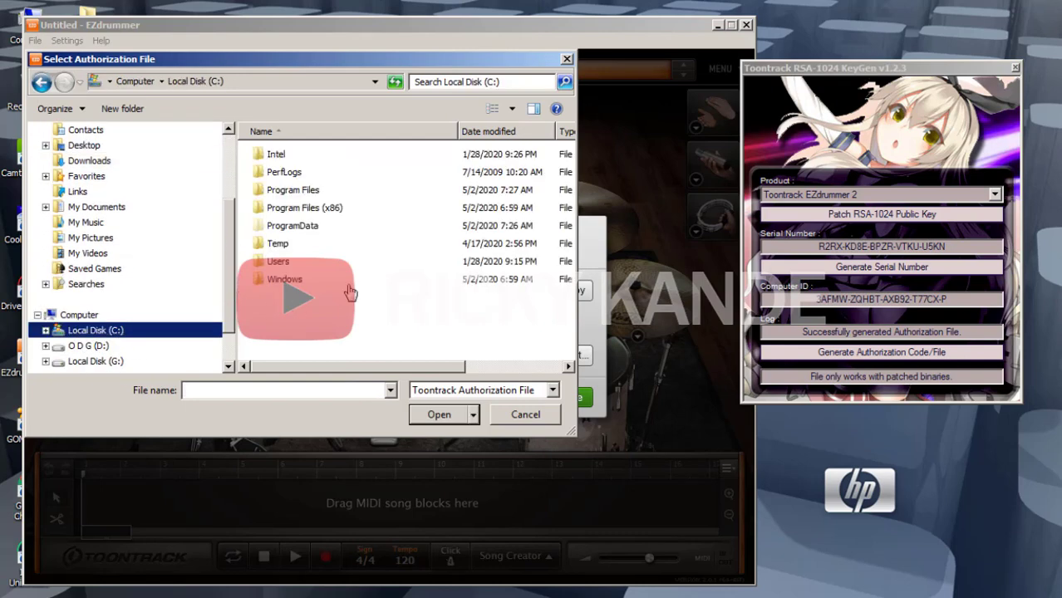
{"action": "double_click", "coordinate": [320, 191]}
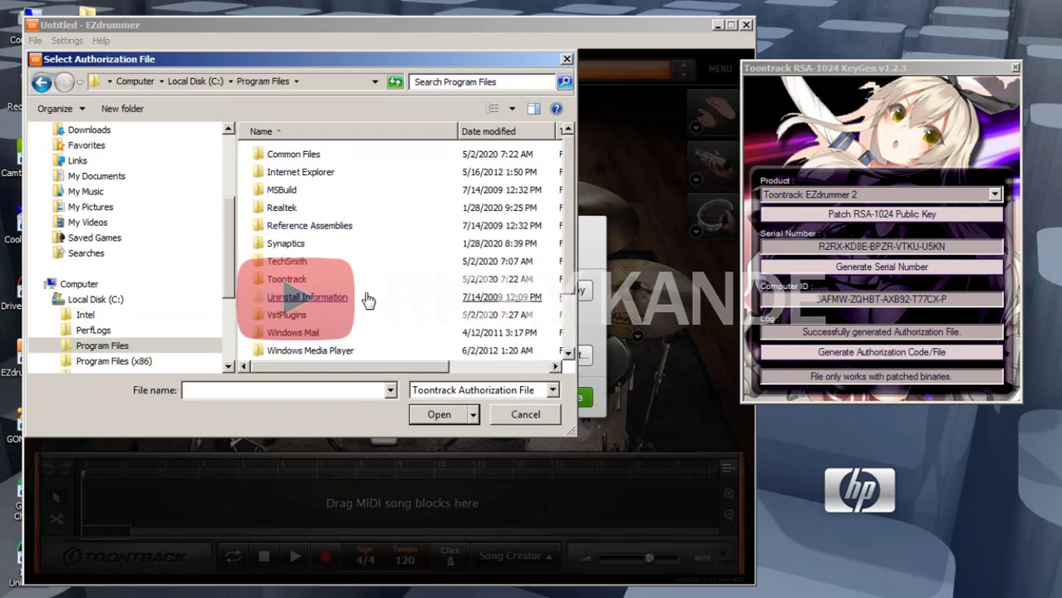
{"action": "double_click", "coordinate": [328, 315]}
{"action": "double_click", "coordinate": [320, 156]}
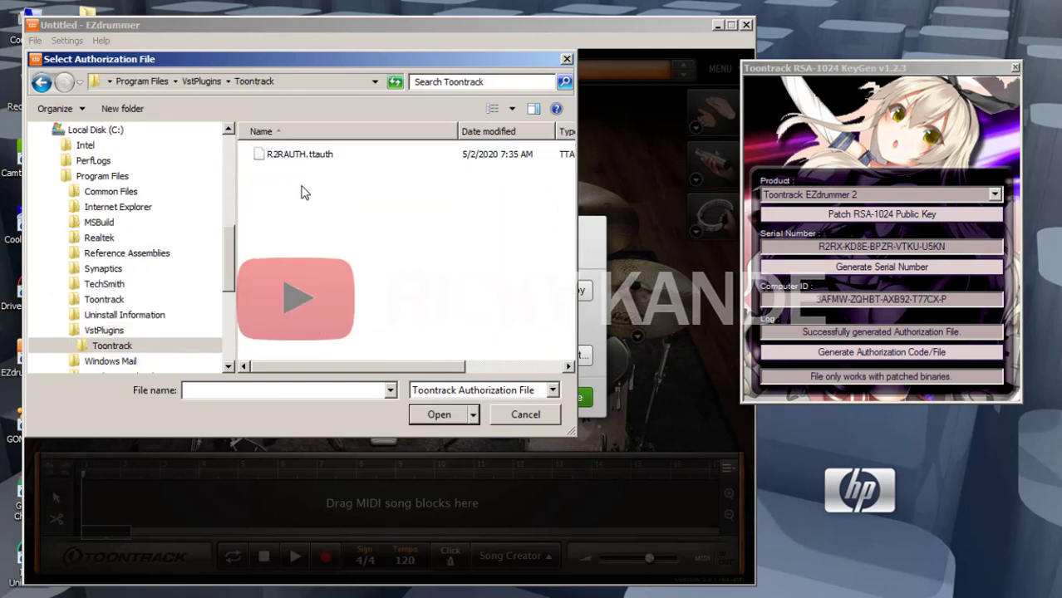
{"action": "double_click", "coordinate": [308, 156]}
{"action": "left_click", "coordinate": [556, 399]}
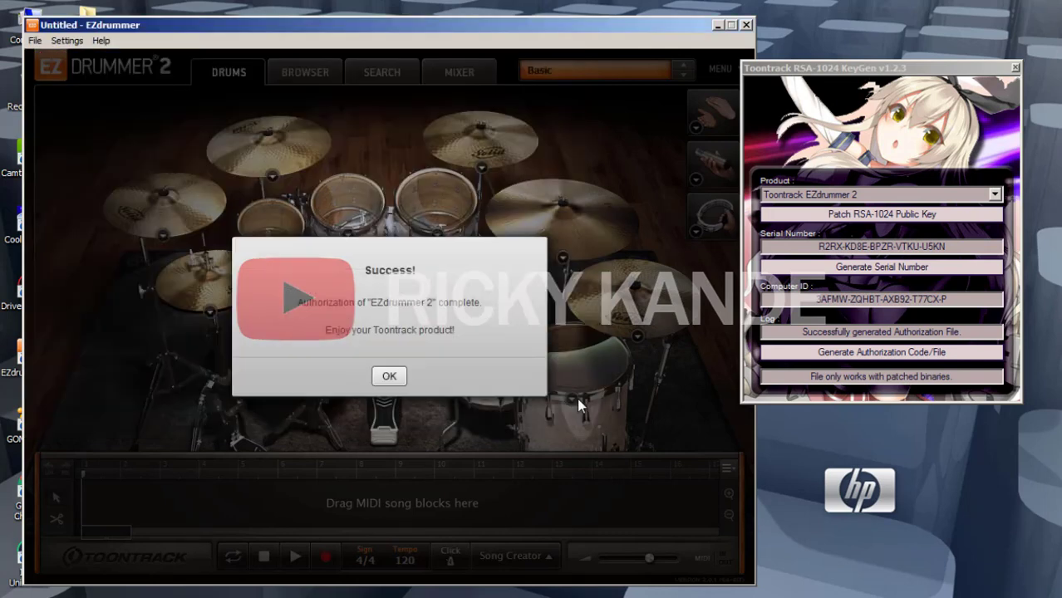
{"action": "left_click", "coordinate": [389, 377]}
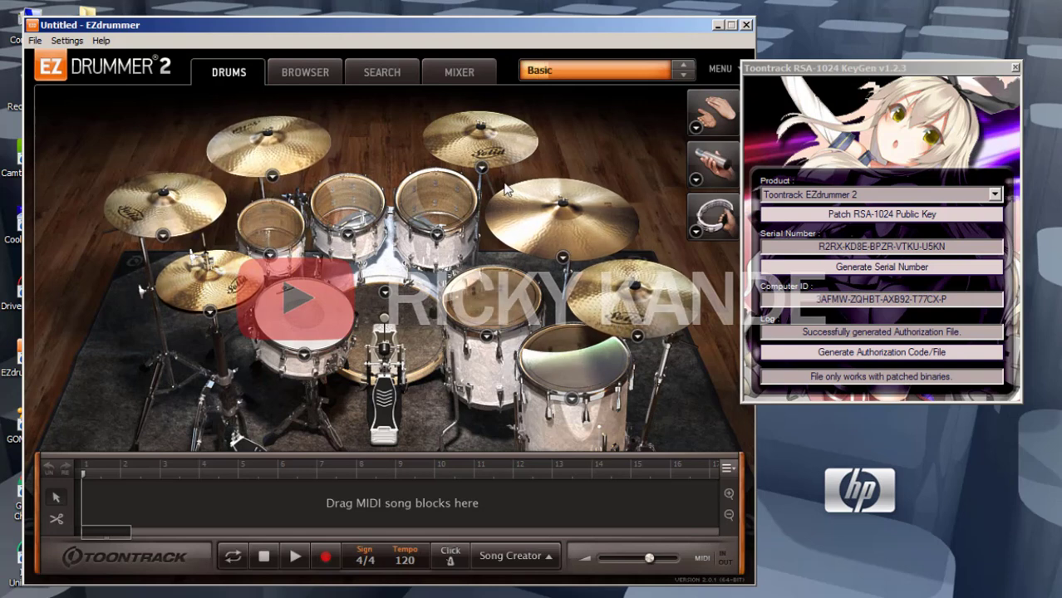
Check the drum preset libraries without changing the preset, and close the key generator and EZdrummer.
{"action": "left_click", "coordinate": [561, 72]}
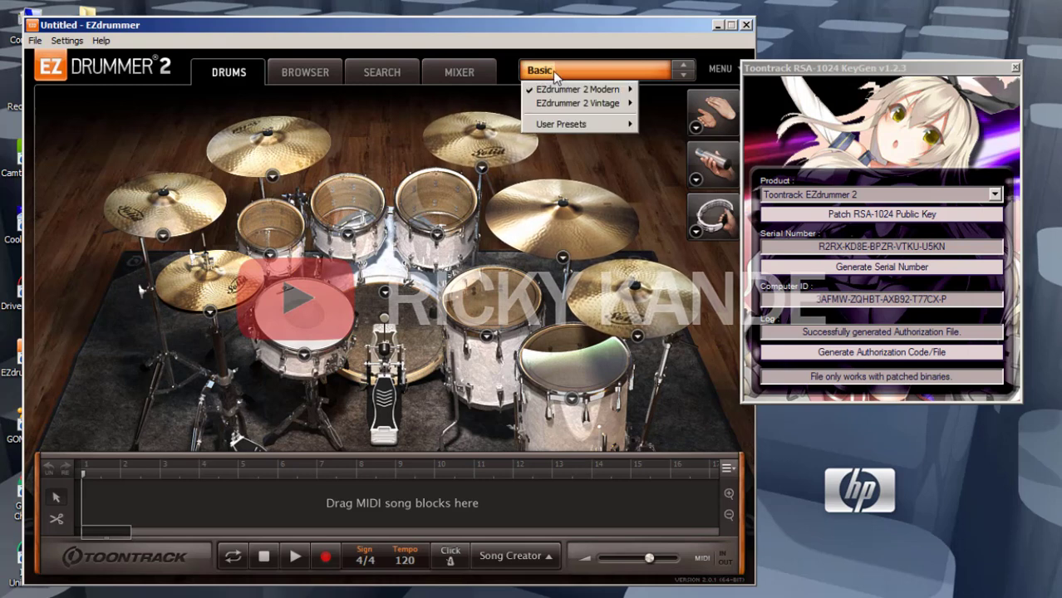
{"action": "left_click", "coordinate": [407, 254]}
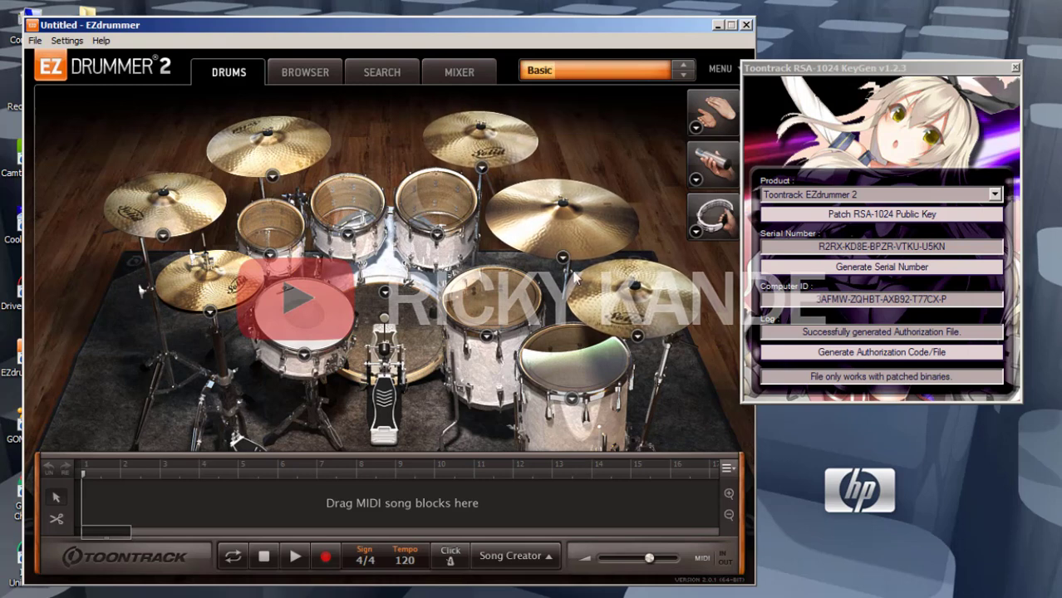
{"action": "left_click", "coordinate": [1013, 67]}
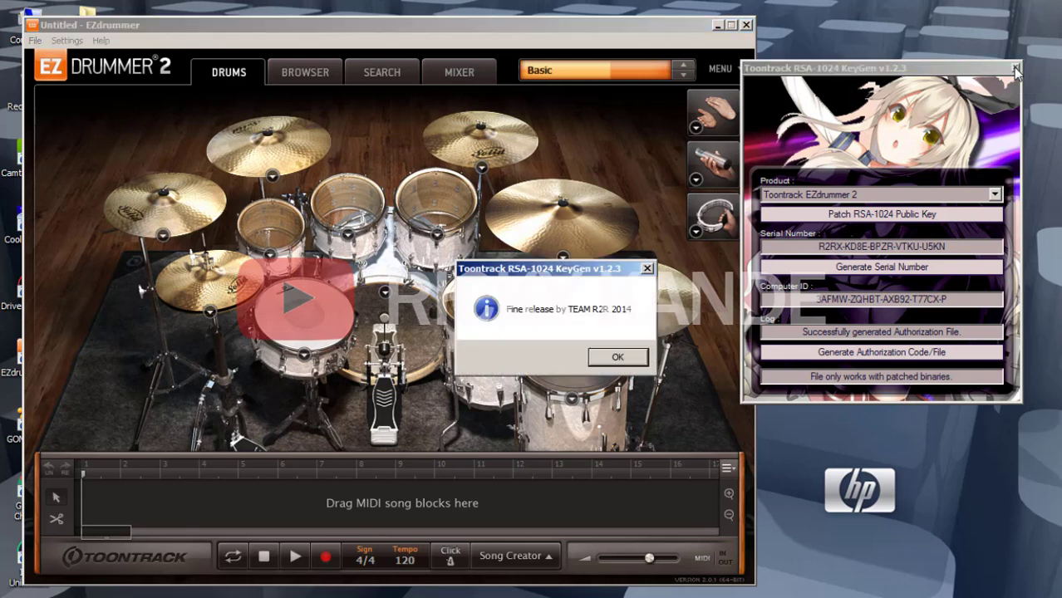
{"action": "left_click", "coordinate": [636, 357]}
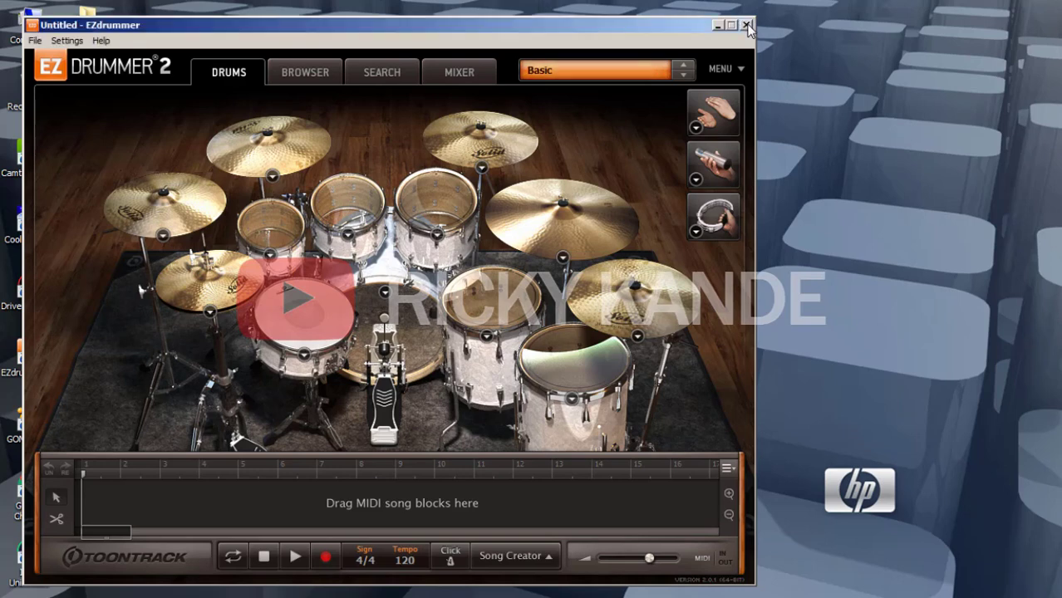
{"action": "left_click", "coordinate": [747, 25]}
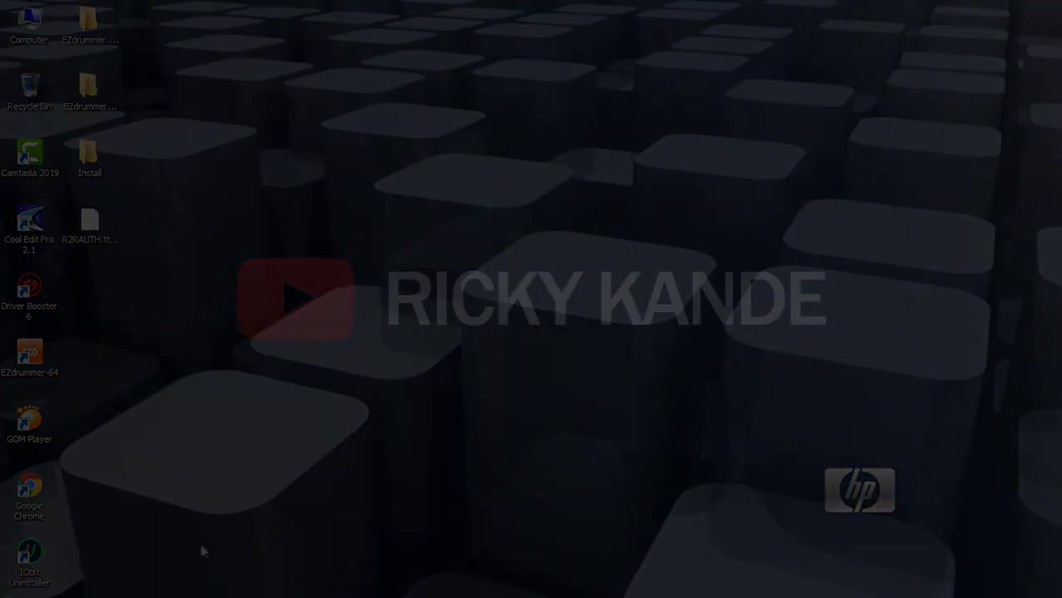